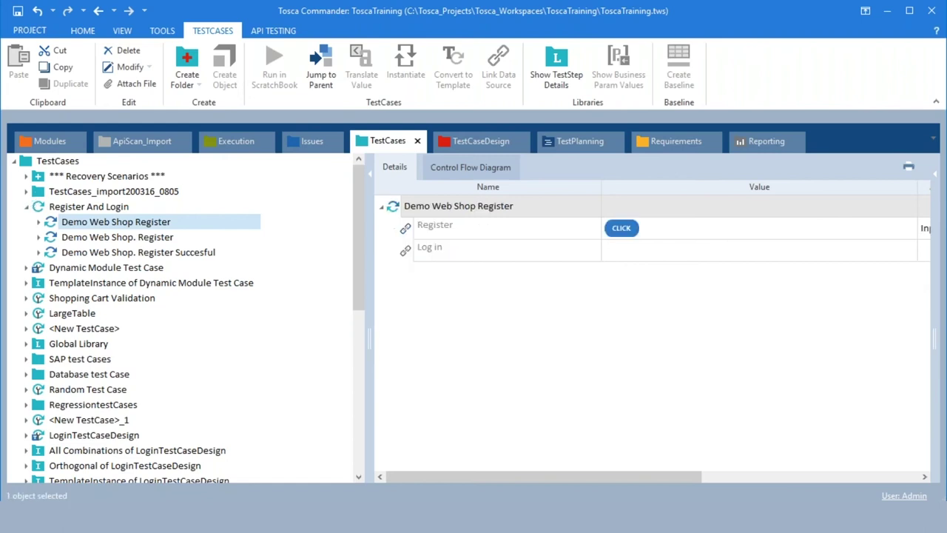
Step: Browse TestCases_import200316_0805 down through Standard module examples to the TBox XEngines subfolders, and collapse the import folder again
left_click(27, 192)
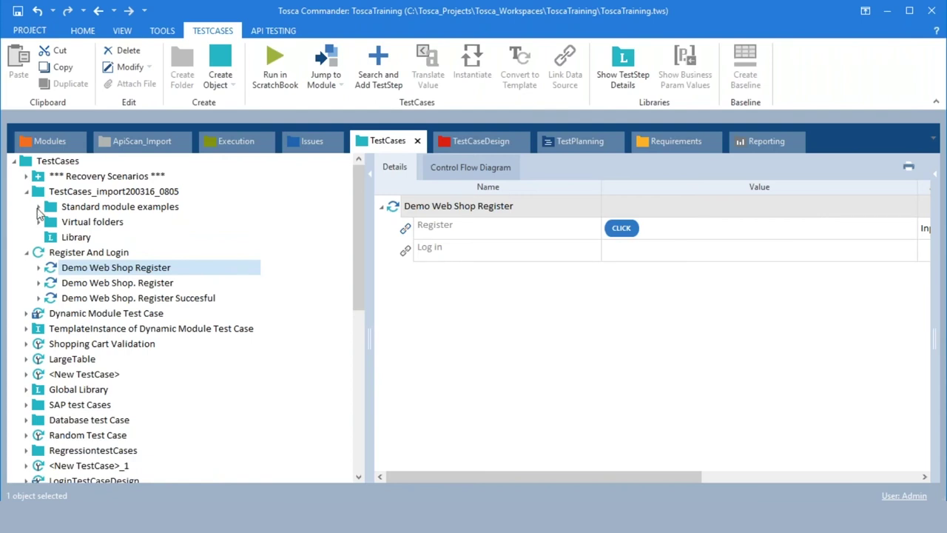
left_click(38, 208)
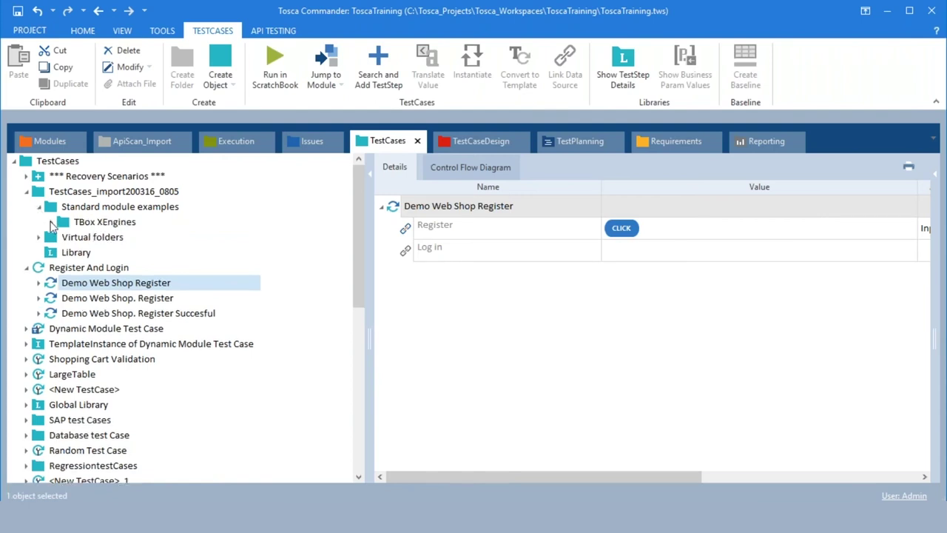
left_click(51, 222)
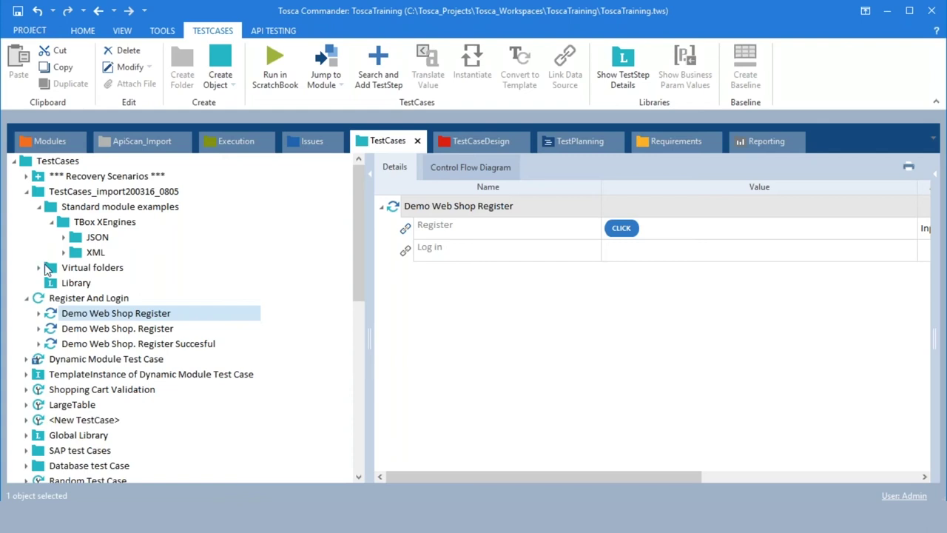
left_click(27, 192)
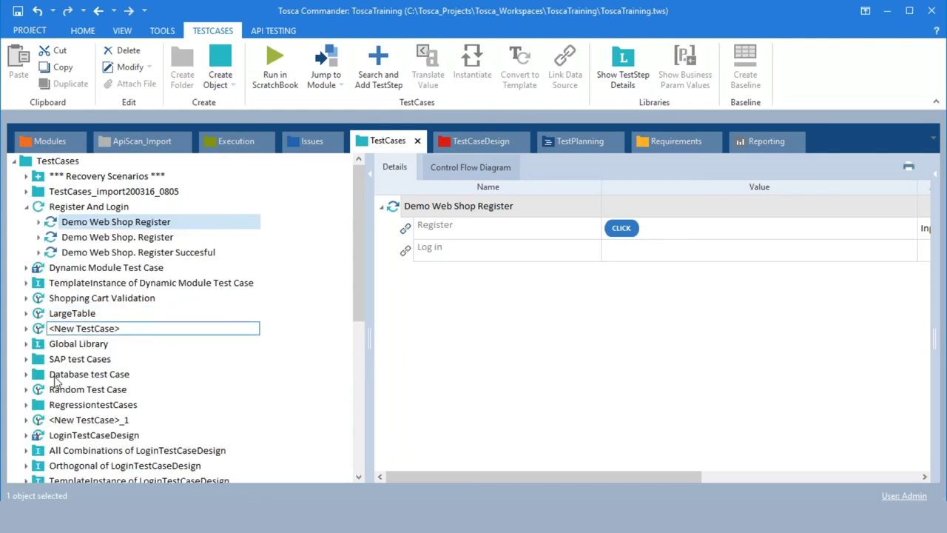
Step: Examine the OpenUrl step and the test configuration of LoginTestCaseDesign, widening the details area to show more of its columns
left_click(56, 438)
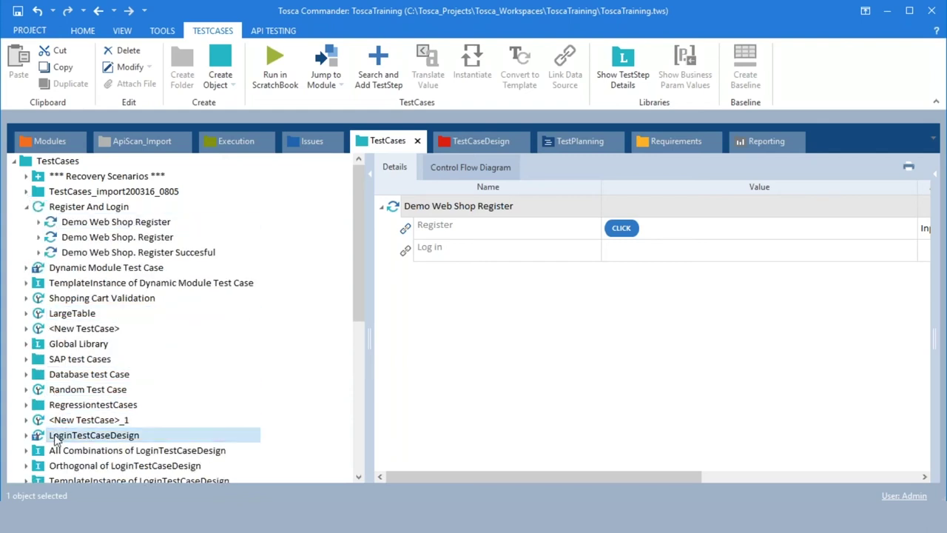
left_click(392, 229)
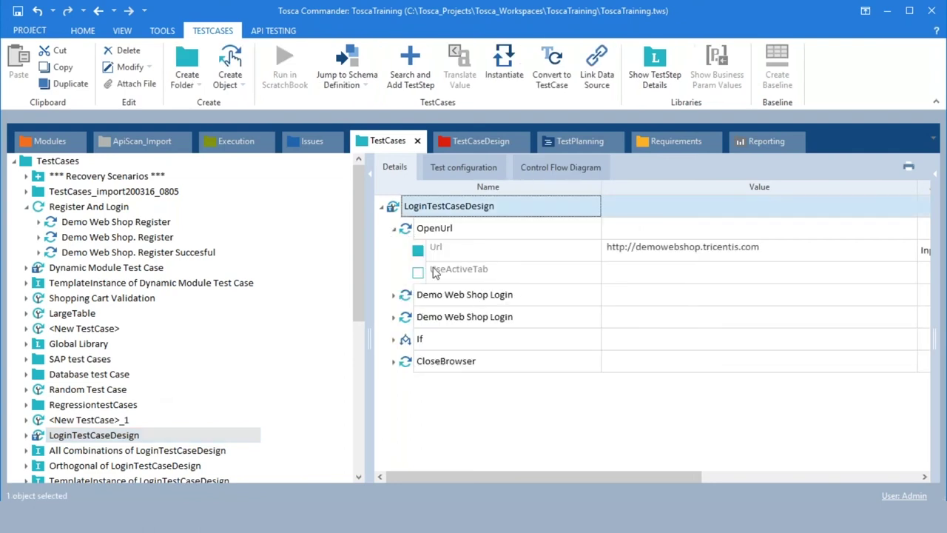
left_click(413, 231)
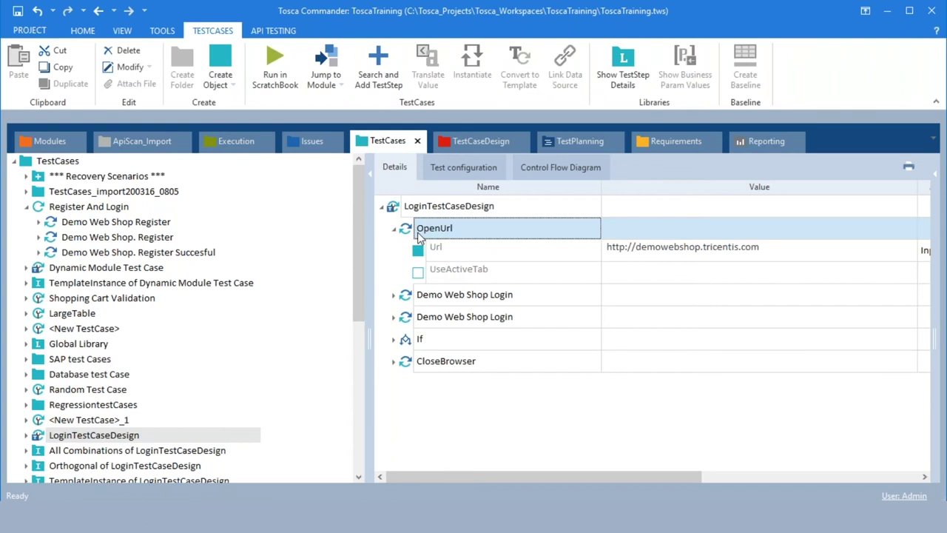
left_click(435, 255)
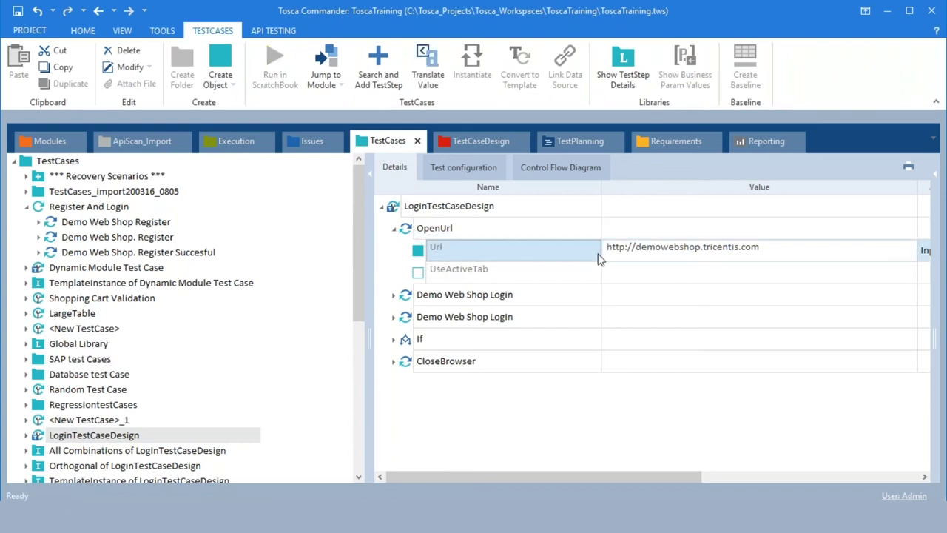
left_click(448, 181)
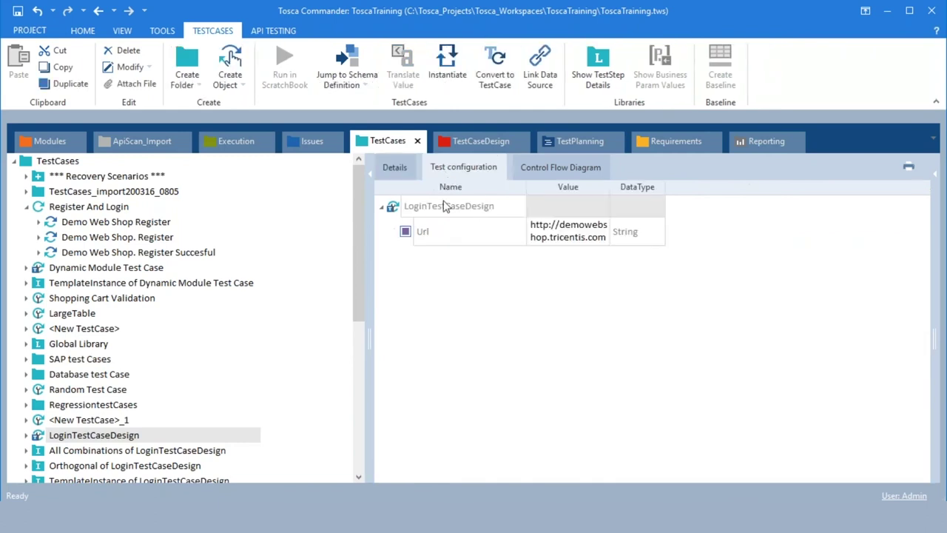
left_click(393, 176)
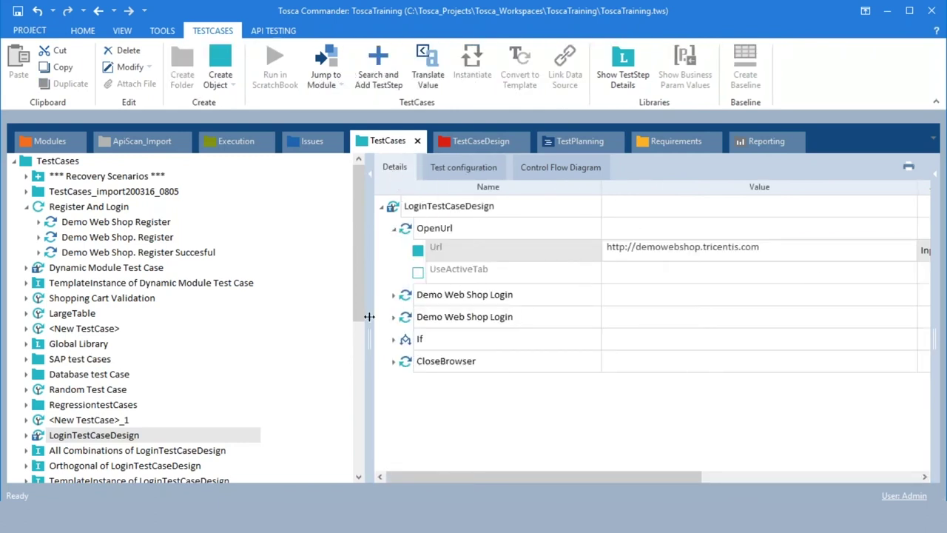
left_click_drag(370, 317, 311, 303)
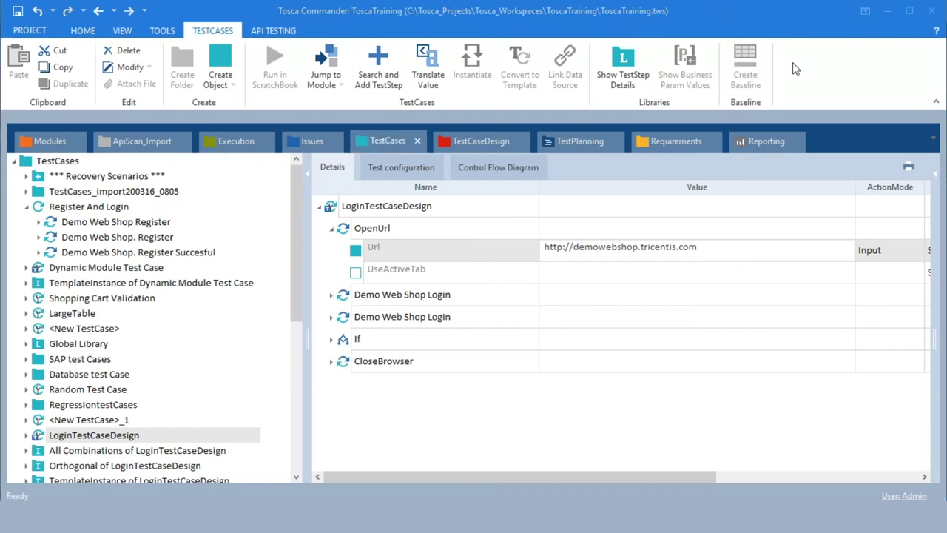
left_click(638, 337)
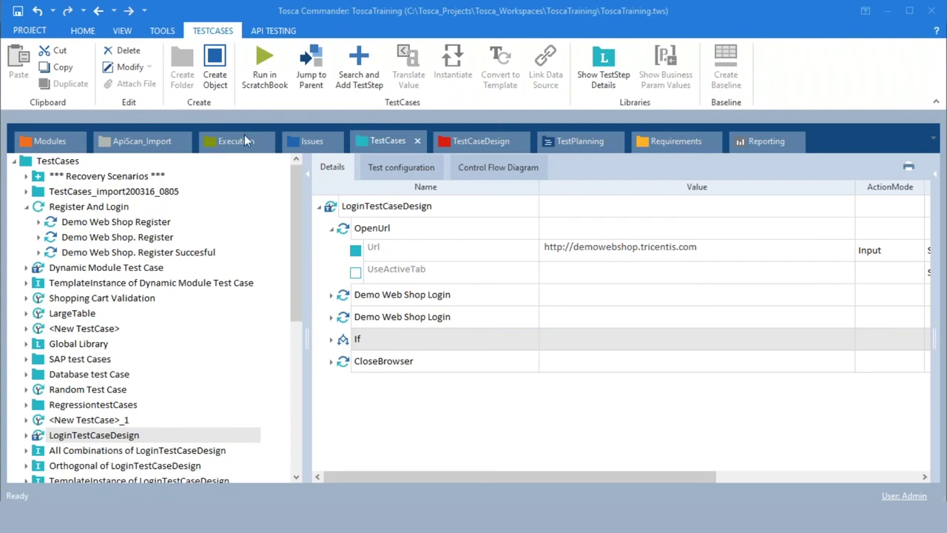
Step: Open the ApiScan_Import section, switch to the TOSCA Test Suite Initial presentation in PowerPoint, and return to Tosca Commander
left_click(124, 139)
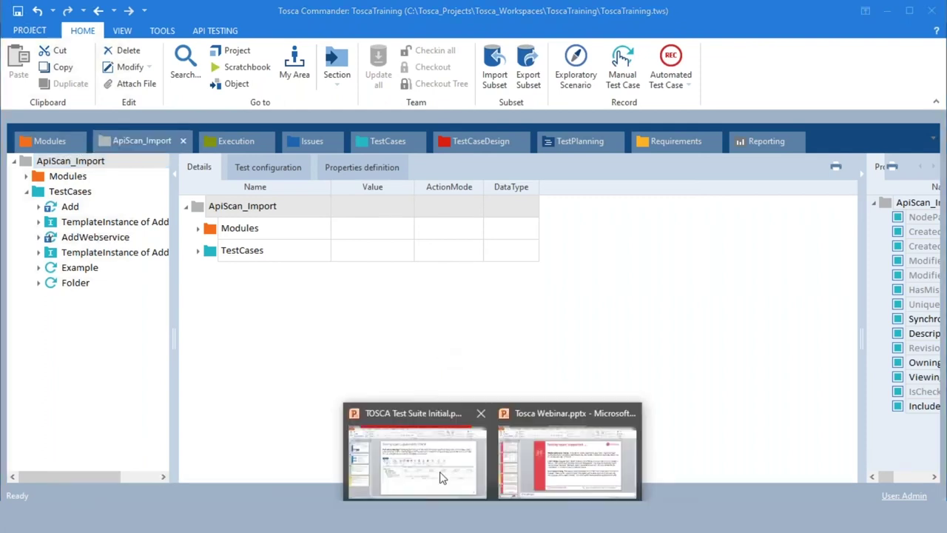
left_click(440, 466)
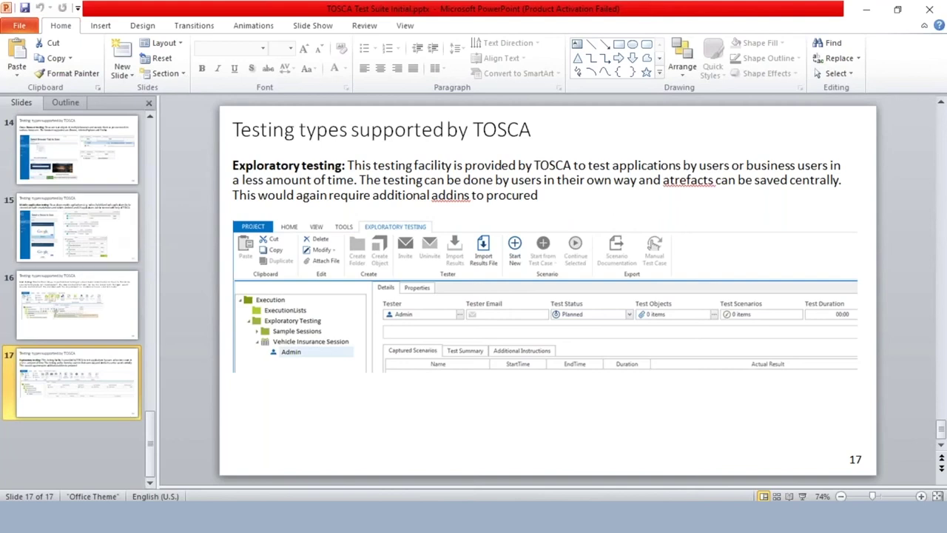
left_click(444, 455)
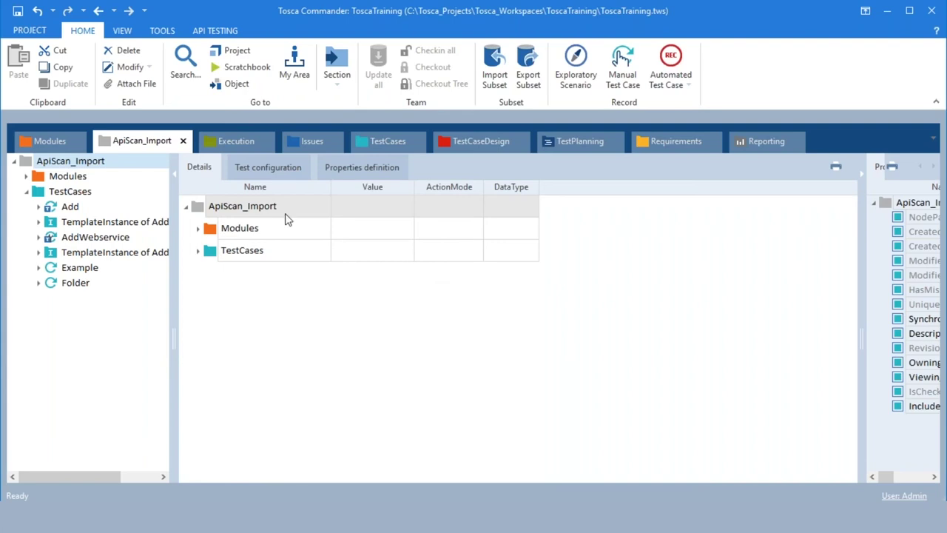
Step: Return to the test cases and examine the Demo Web Shop. Register step values in Random Test Case, collapsing the step again
left_click(385, 144)
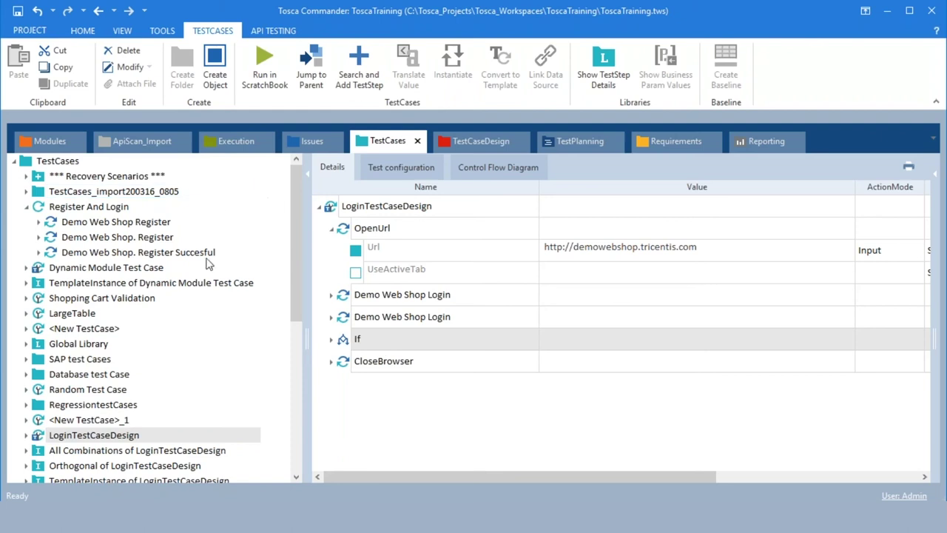
mouse_move(297, 303)
left_mouse_down()
mouse_move(298, 372)
mouse_move(299, 288)
left_mouse_up()
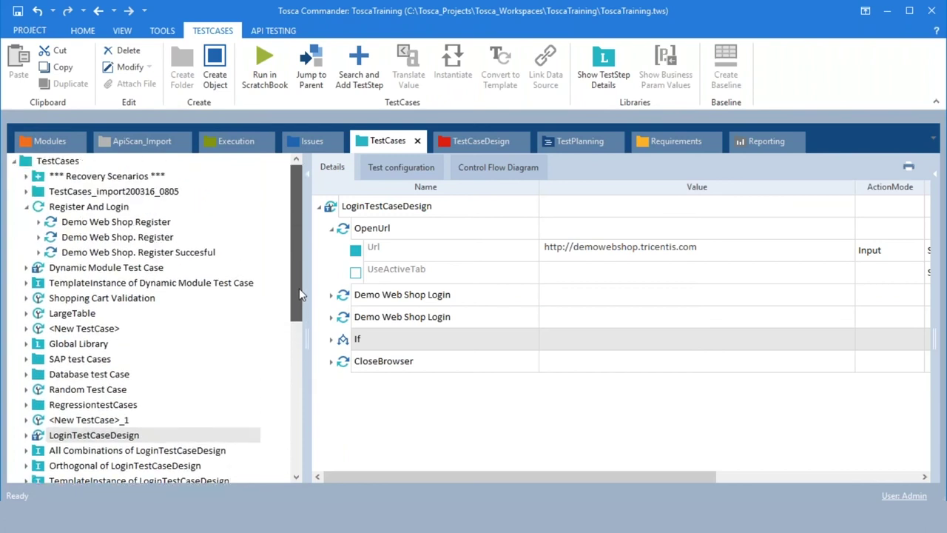
left_click(79, 393)
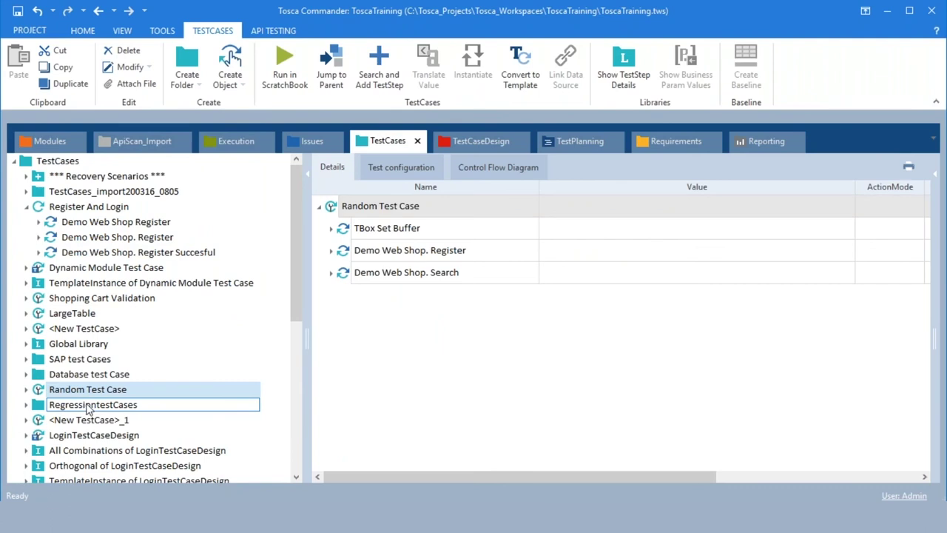
key("Tab")
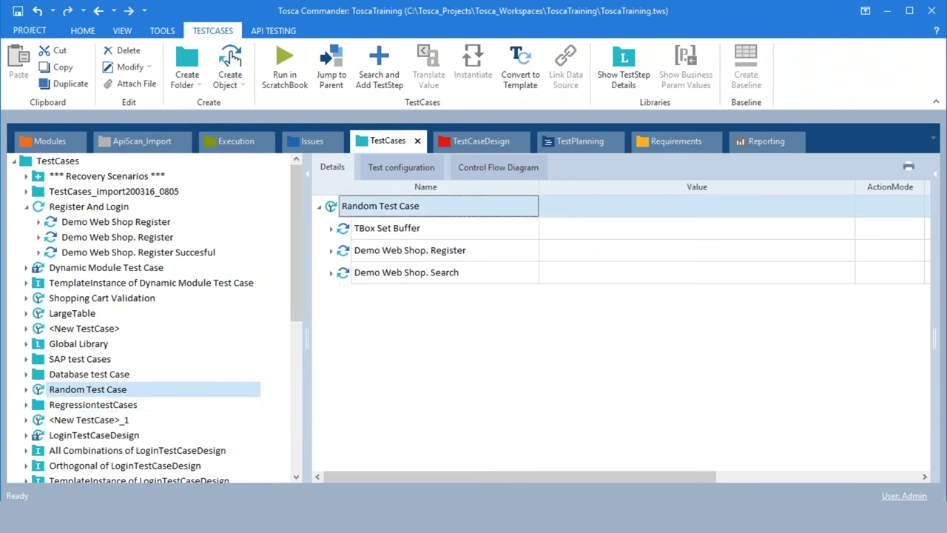
left_click(331, 250)
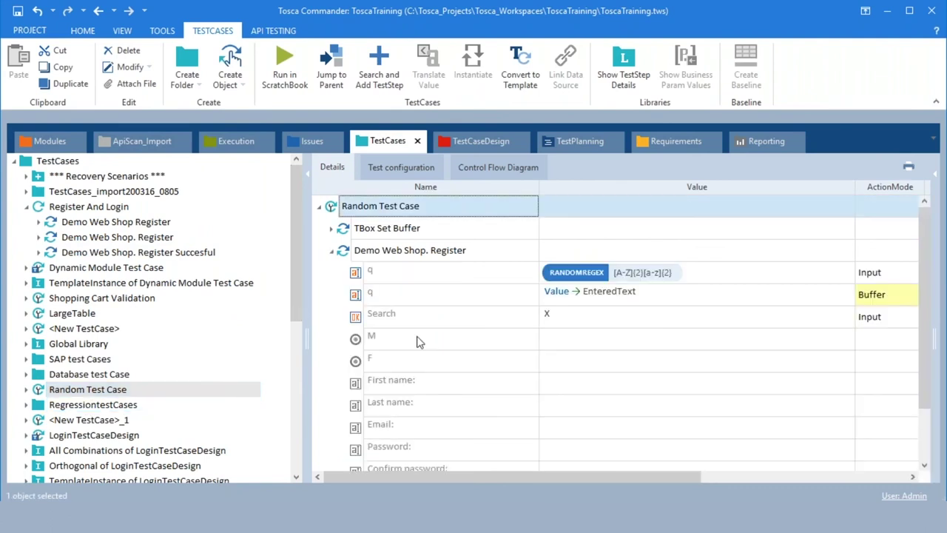
left_click(330, 251)
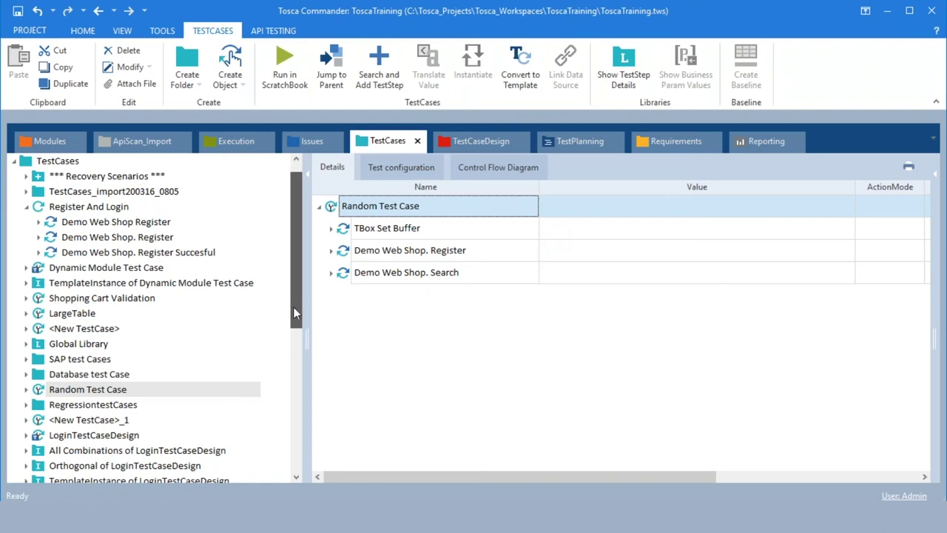
Step: View LoginTestCaseDesignNew and the test cases in its template instance, and select LoginTestCaseDesign
scroll(293, 307, "down", 4)
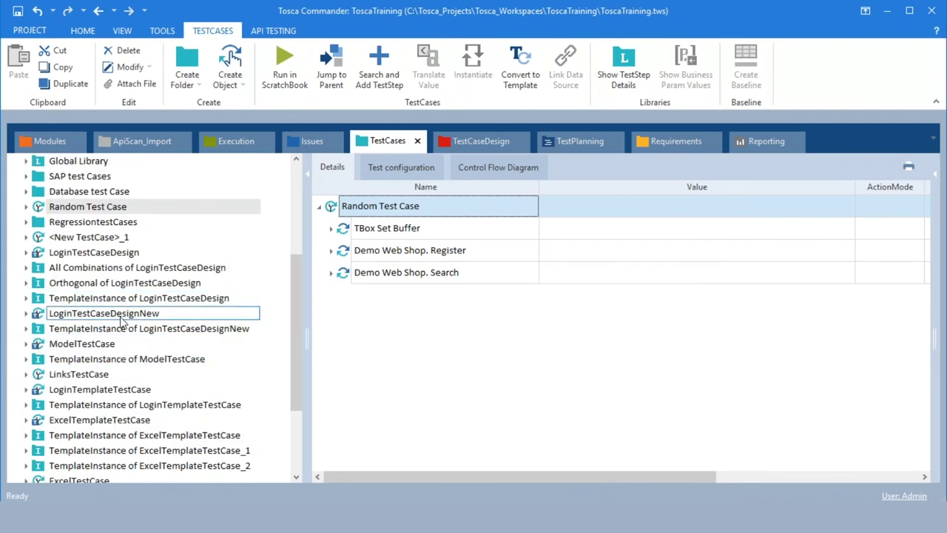
left_click(120, 314)
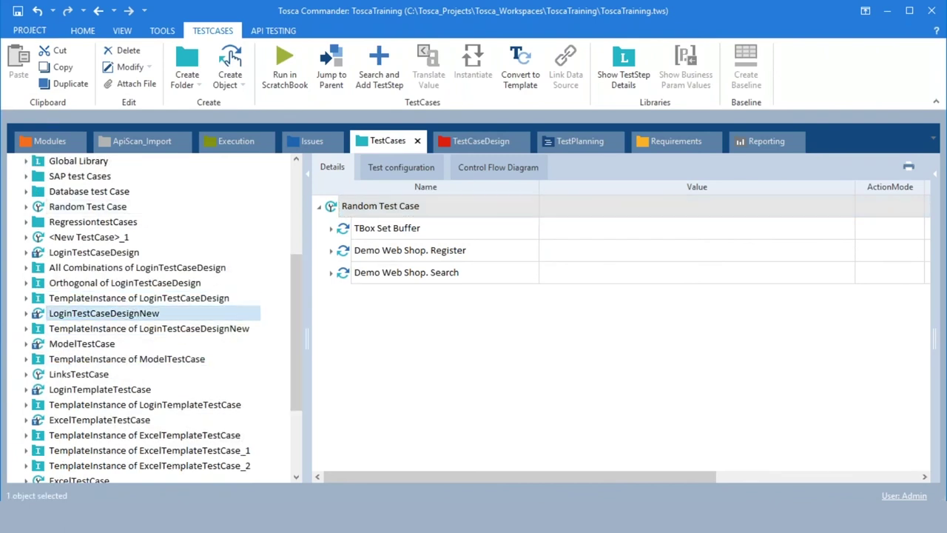
left_click(112, 331)
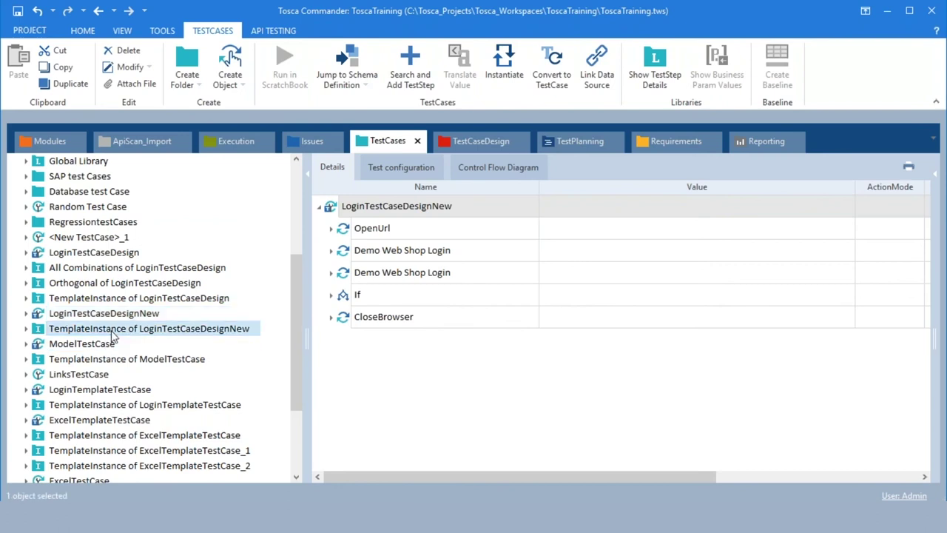
left_click(83, 254)
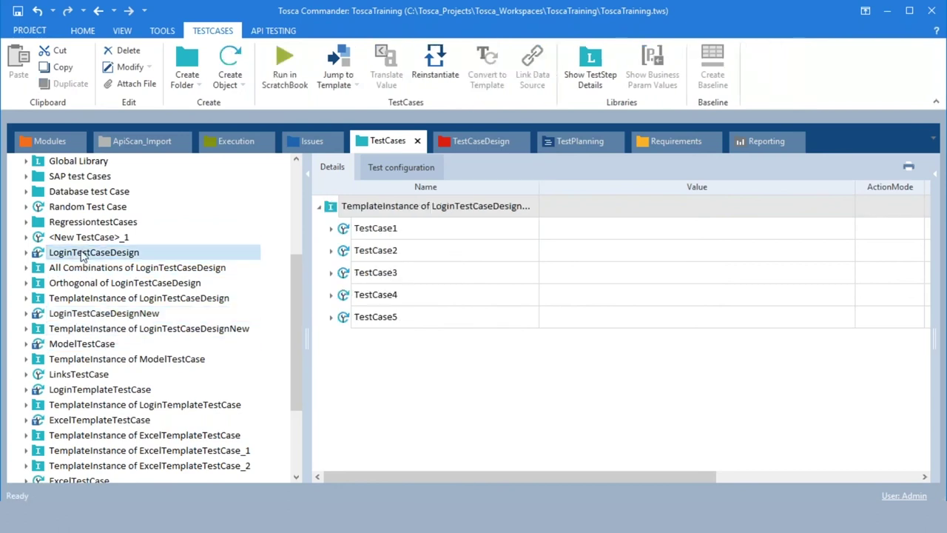
Step: Inspect the TBox Set Buffer and Demo Web Shop. Register steps of Random Test Case, and collapse both steps
left_click(92, 209)
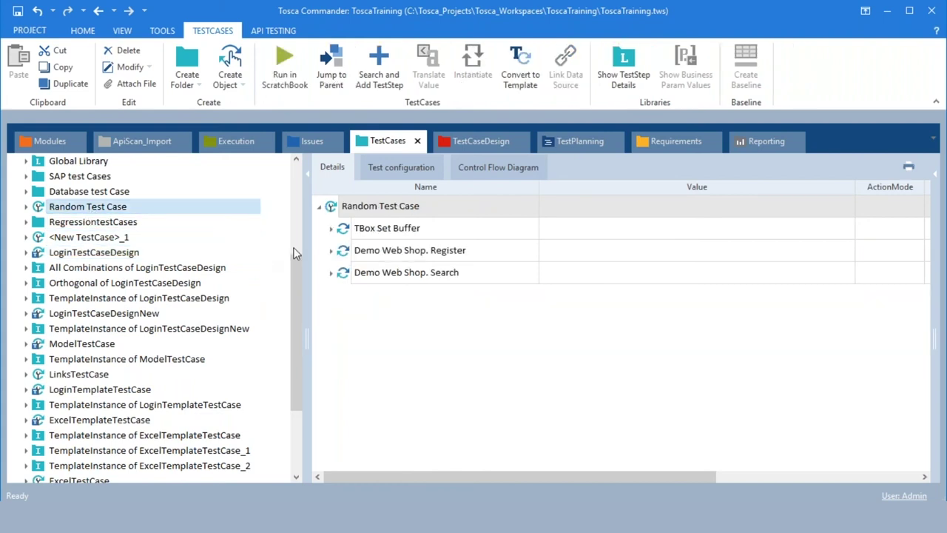
left_click(332, 231)
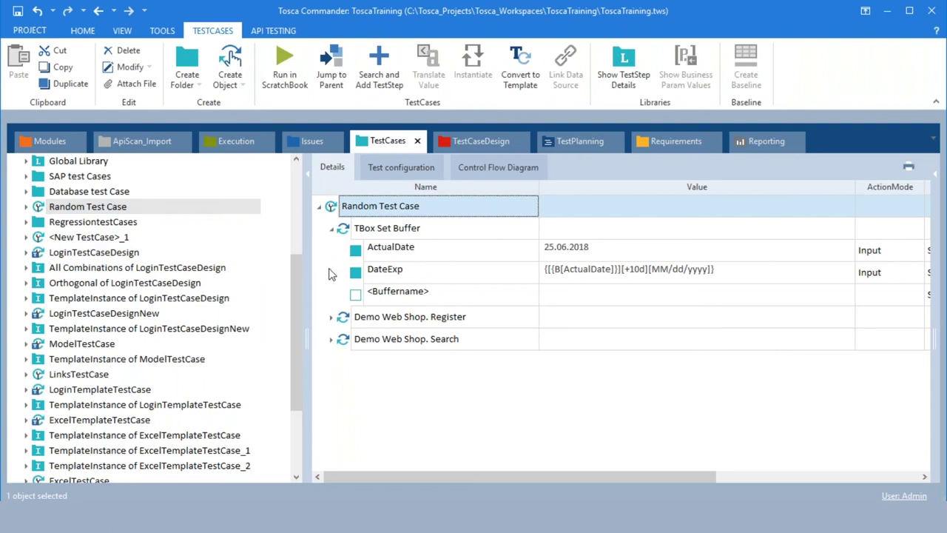
left_click(331, 319)
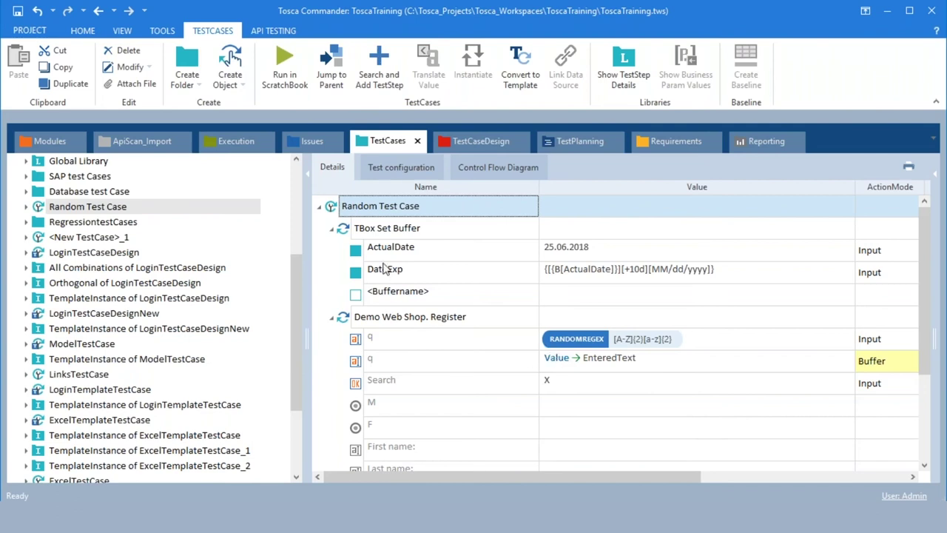
left_click(332, 229)
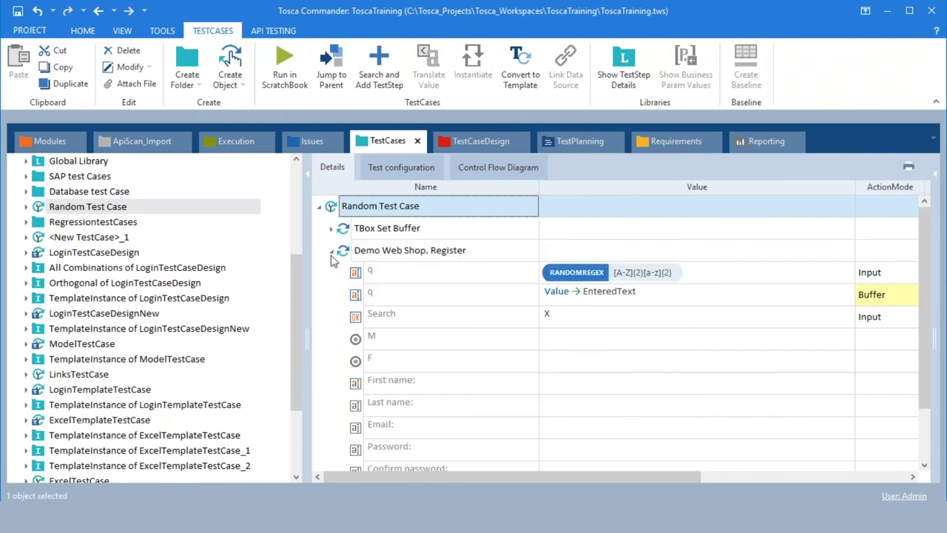
left_click(332, 251)
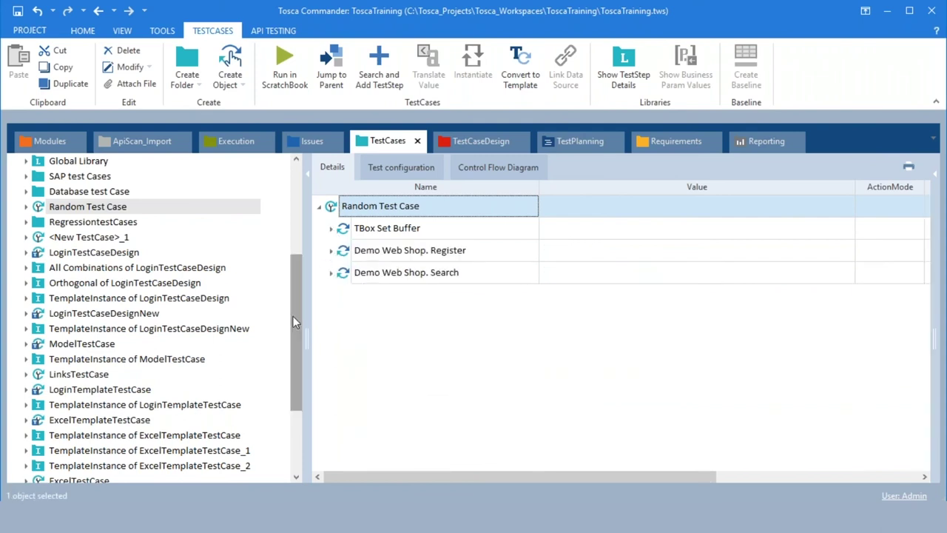
Step: View the contents of TemplateInstance of LoginTestCaseDesign, LoginTestCaseDesignNew, ModelTestCase and LargeTable
left_click_drag(293, 316, 295, 336)
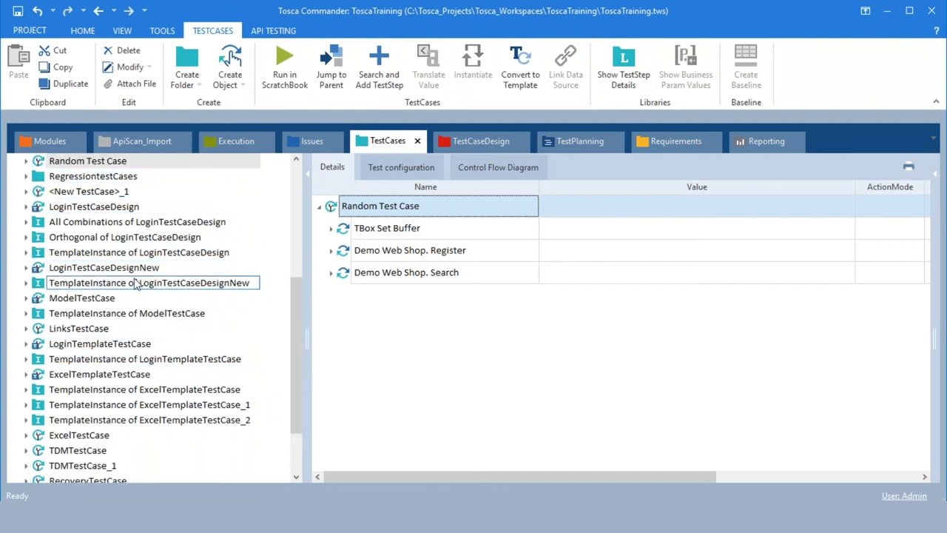
left_click(115, 255)
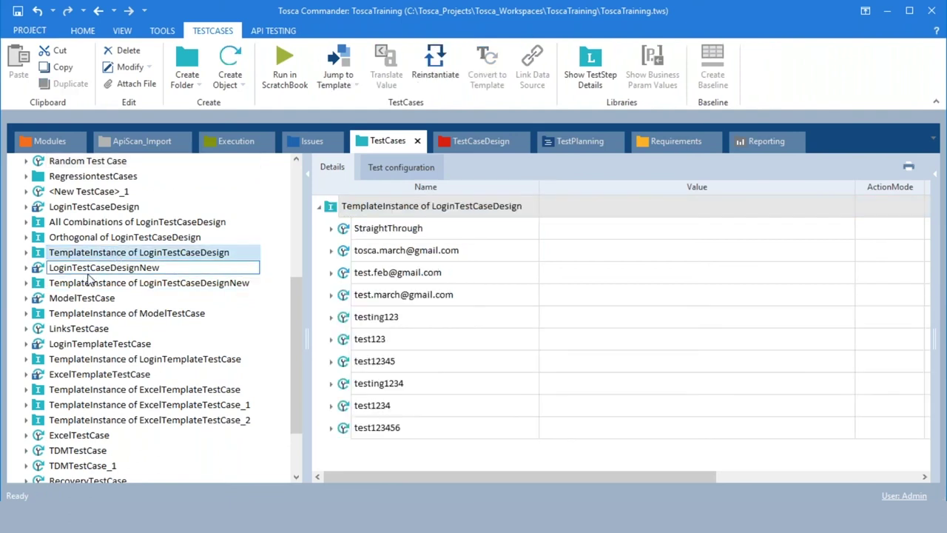
left_click(87, 271)
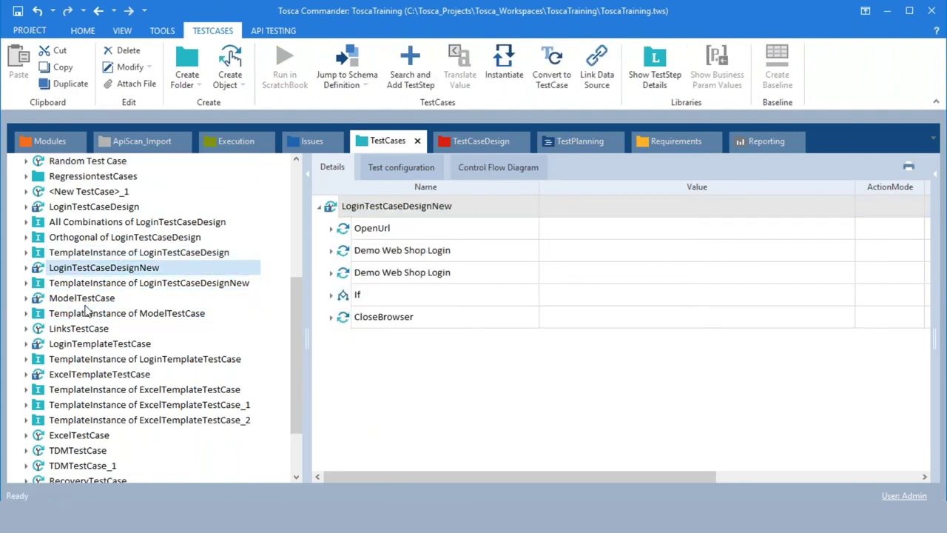
left_click(88, 298)
left_click_drag(295, 300, 299, 245)
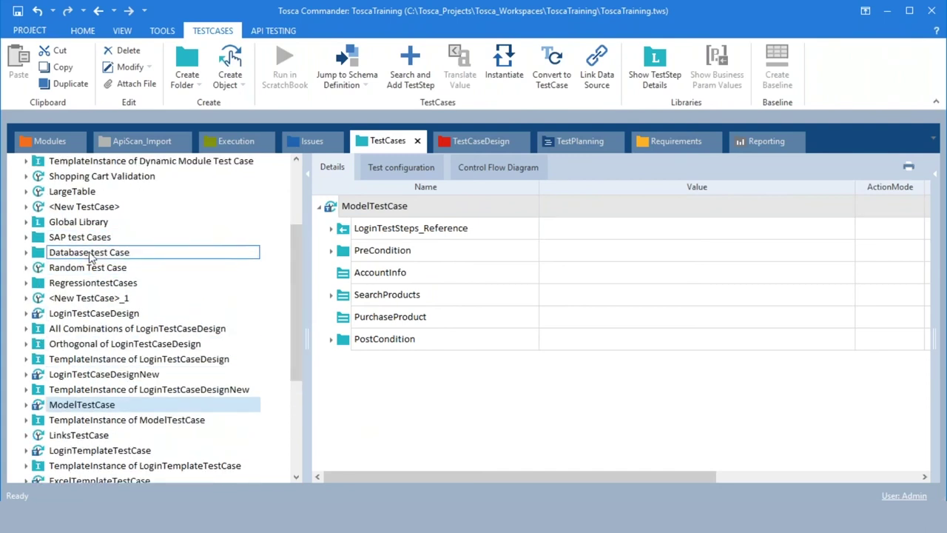
left_click(72, 194)
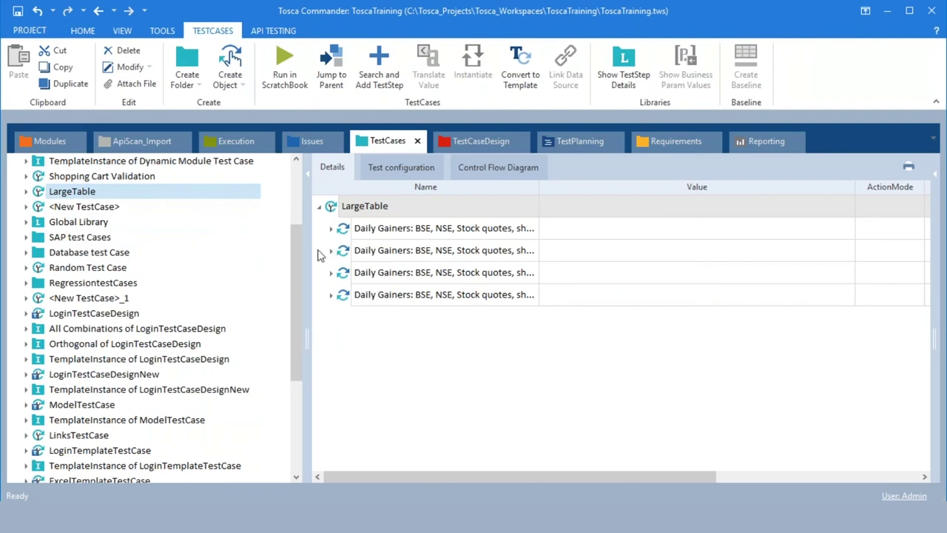
Step: View Shopping Cart Validation and examine the Qty. buffer under row $1 of its Demo Web Shop. Shopping Cart table, collapsing the table again
left_click(122, 179)
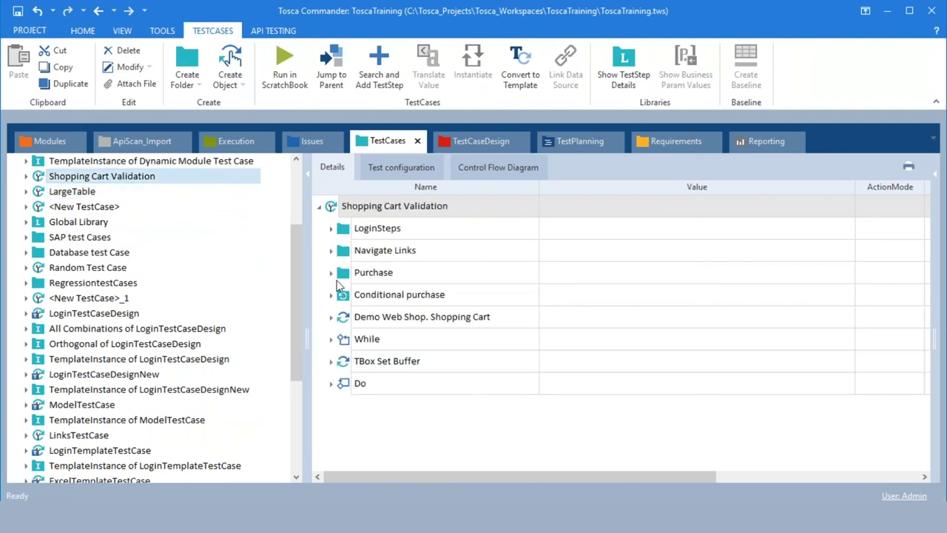
left_click(331, 272)
left_click(331, 273)
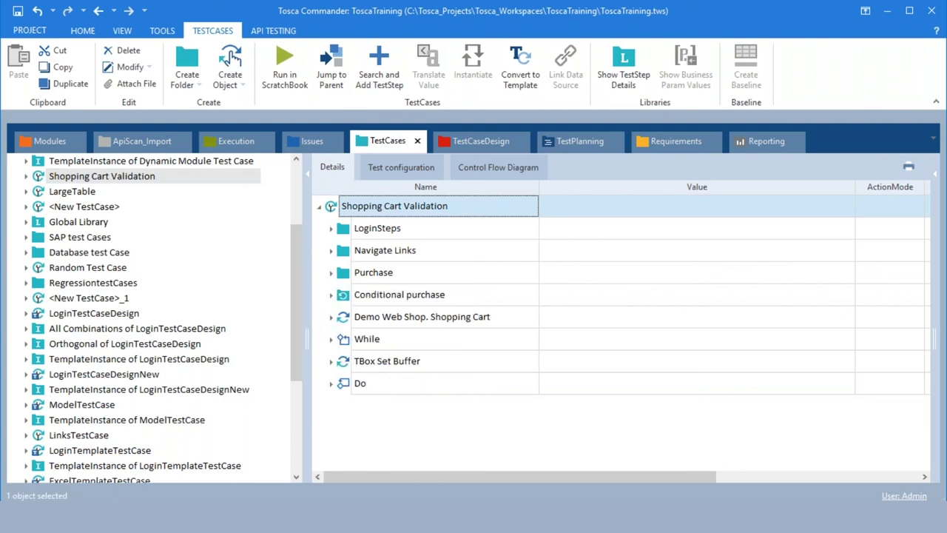
left_click(331, 317)
left_click(343, 339)
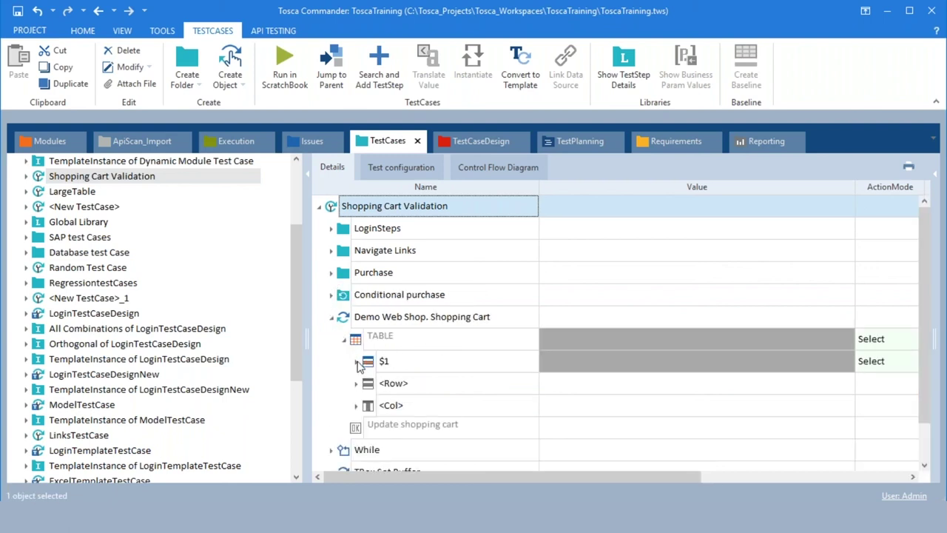
left_click(356, 361)
left_click(369, 385)
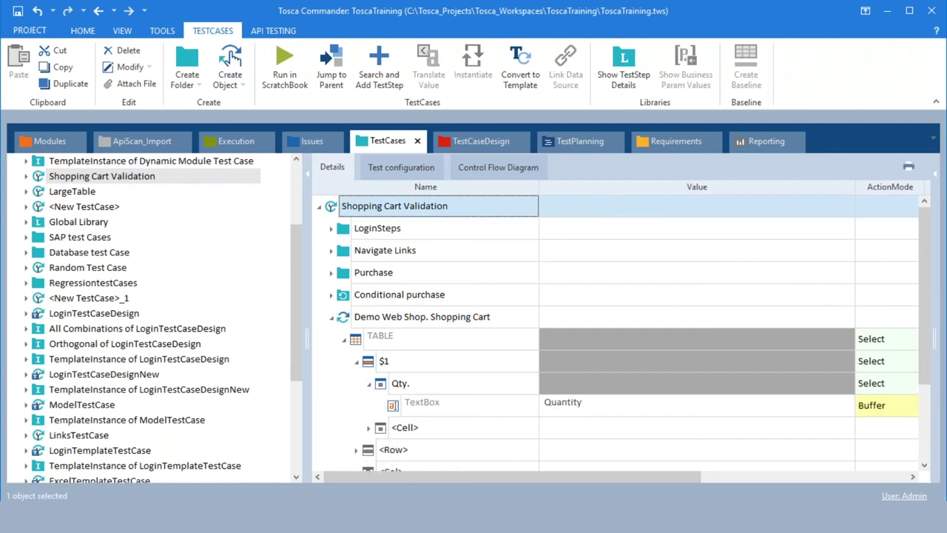
left_click(343, 339)
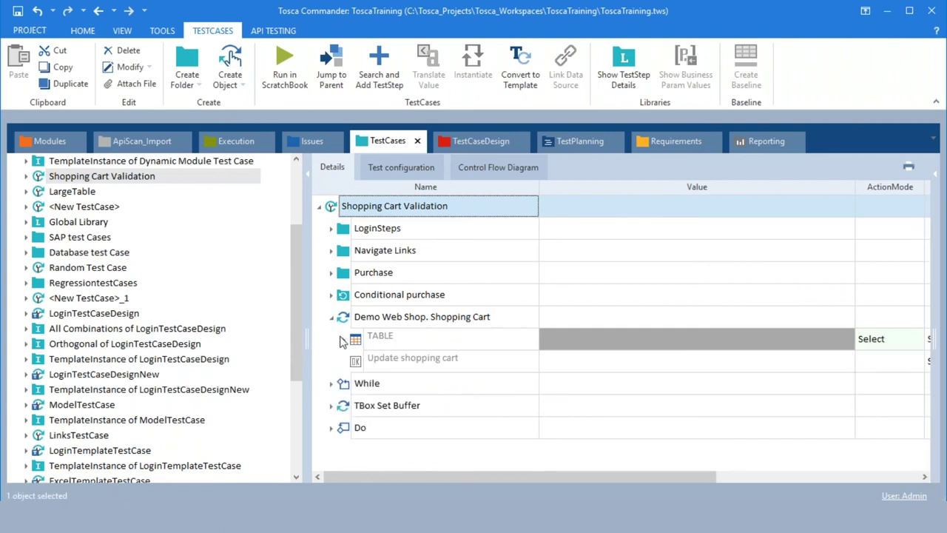
Step: Inspect the While statement of Shopping Cart Validation, viewing its Condition and the steps inside its Loop
left_click(331, 383)
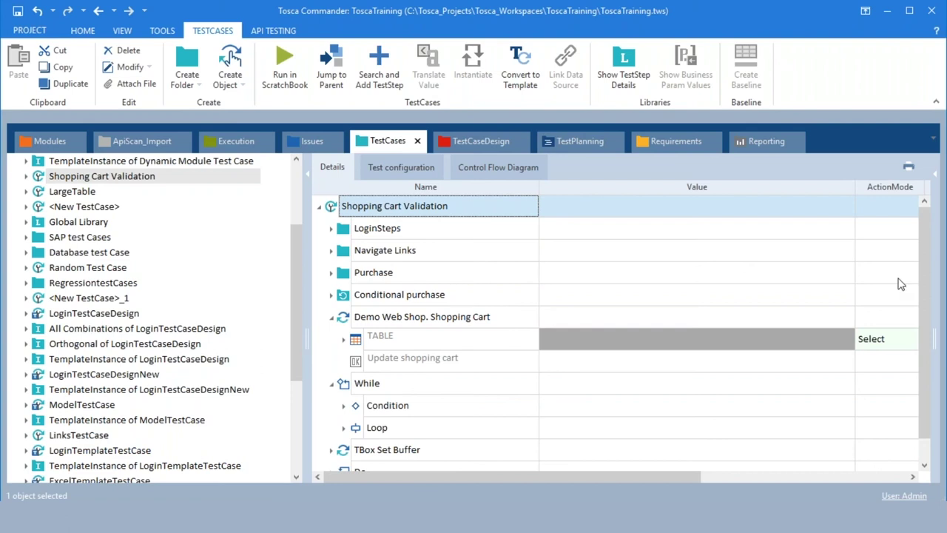
scroll(924, 373, "down", 1)
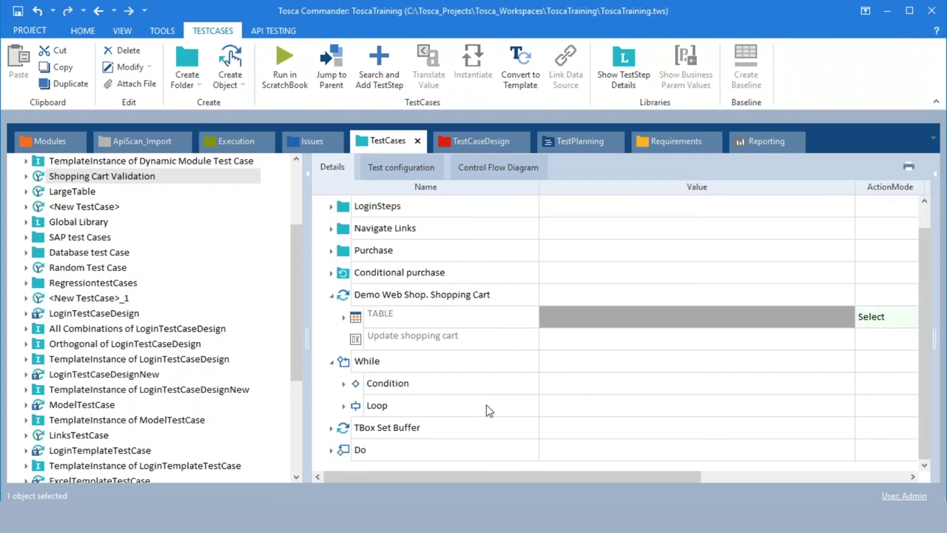
left_click(345, 383)
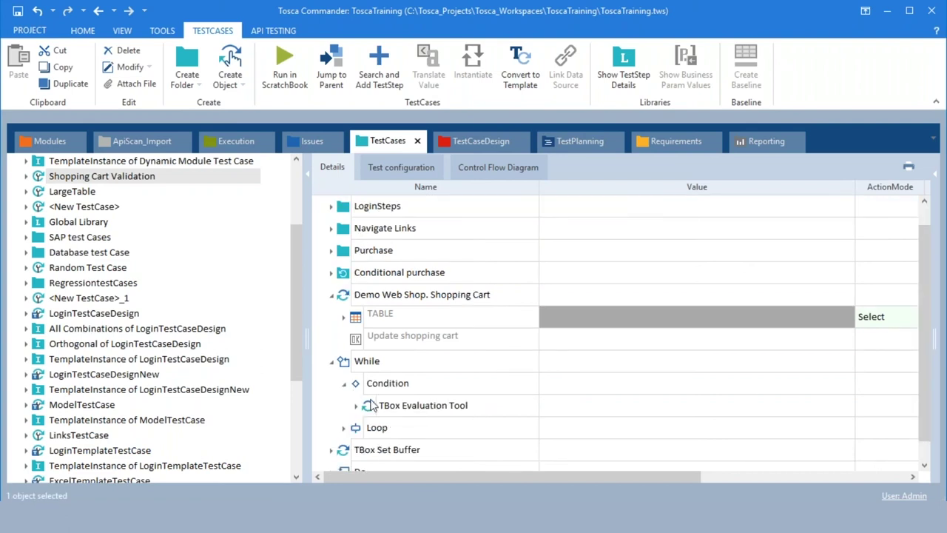
left_click(344, 383)
left_click(344, 405)
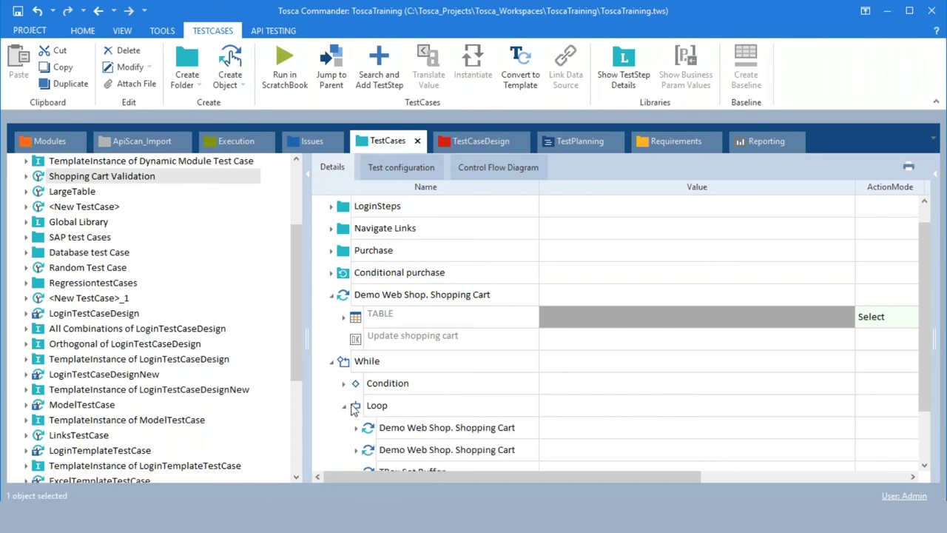
scroll(924, 339, "down", 3)
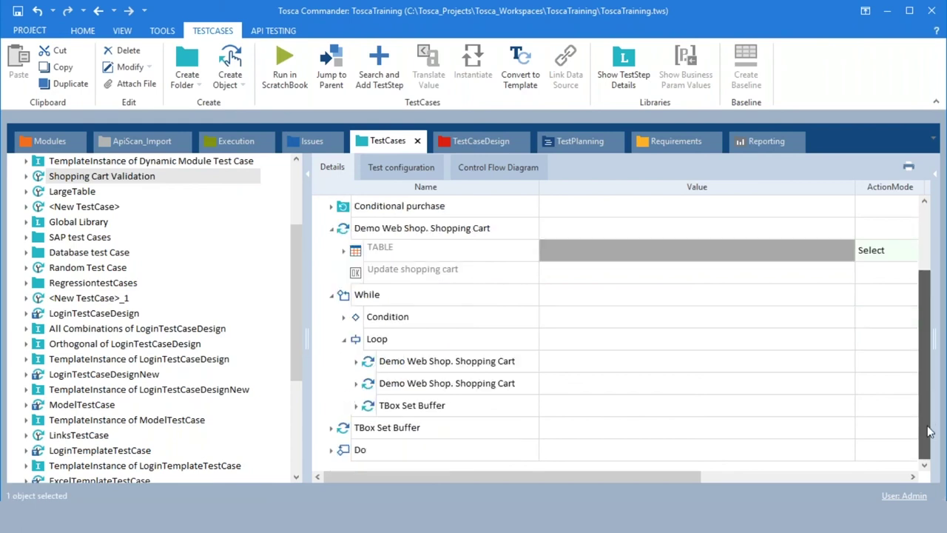
Step: Examine the row $1 verifications in the second Demo Web Shop. Shopping Cart step of the Loop
left_click(356, 383)
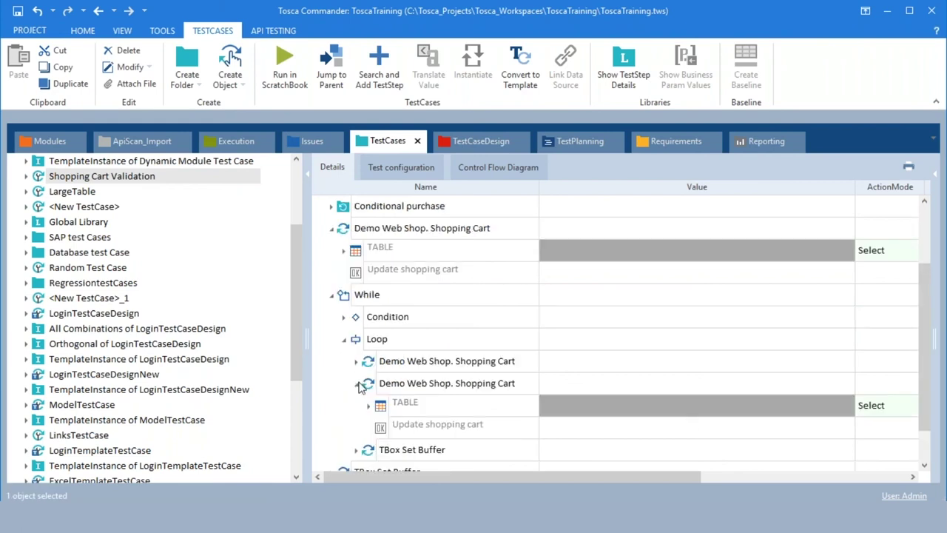
left_click(370, 405)
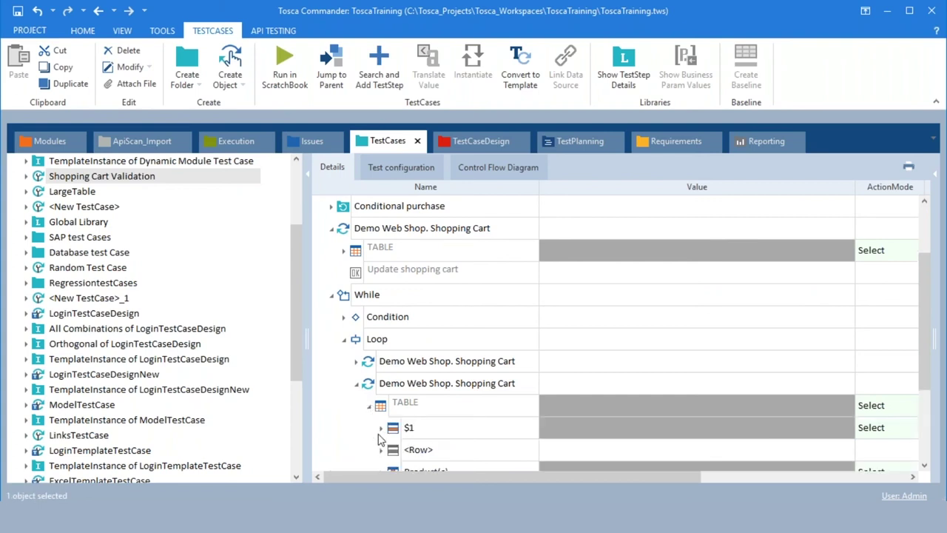
left_click(380, 428)
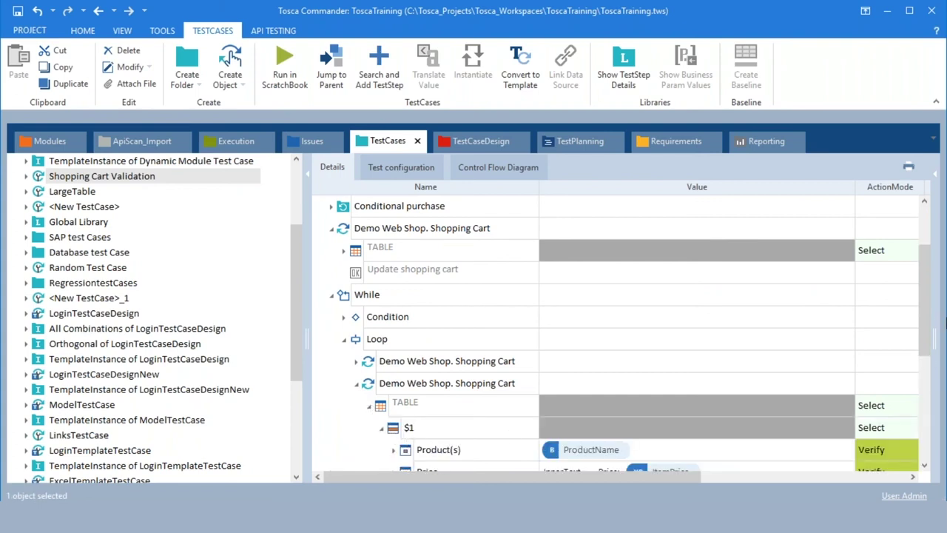
left_click_drag(925, 317, 928, 385)
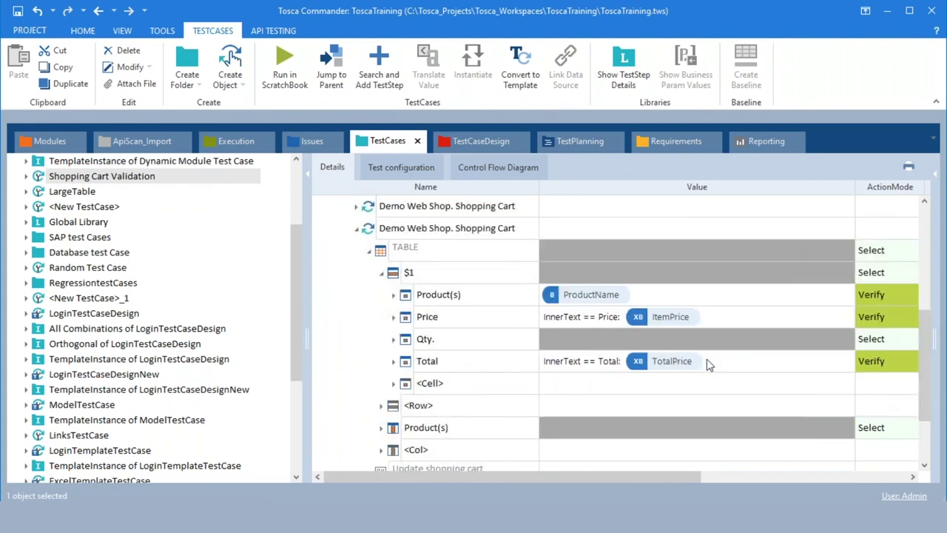
Step: Inspect the Price verification expression in row $1, and collapse the second Demo Web Shop. Shopping Cart step of the Loop
left_click(411, 318)
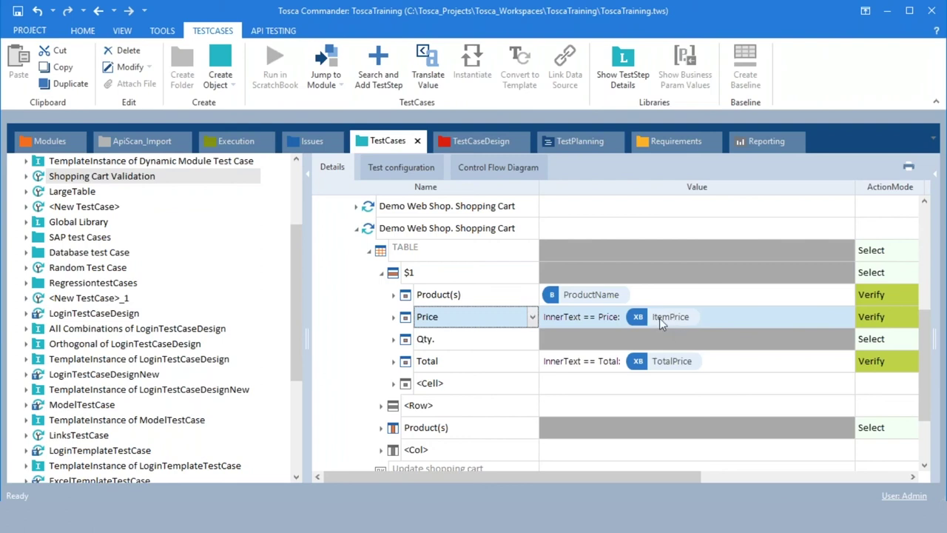
left_click(716, 322)
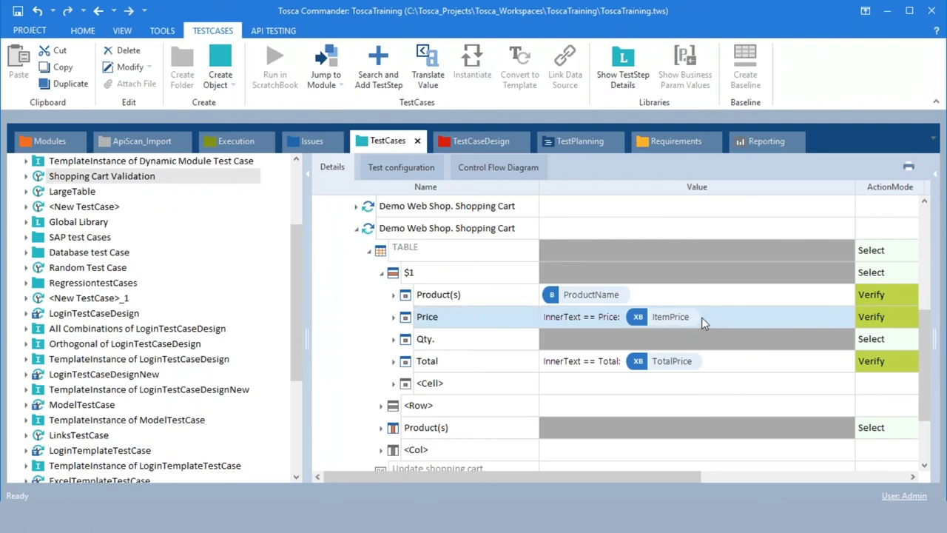
left_click(650, 318)
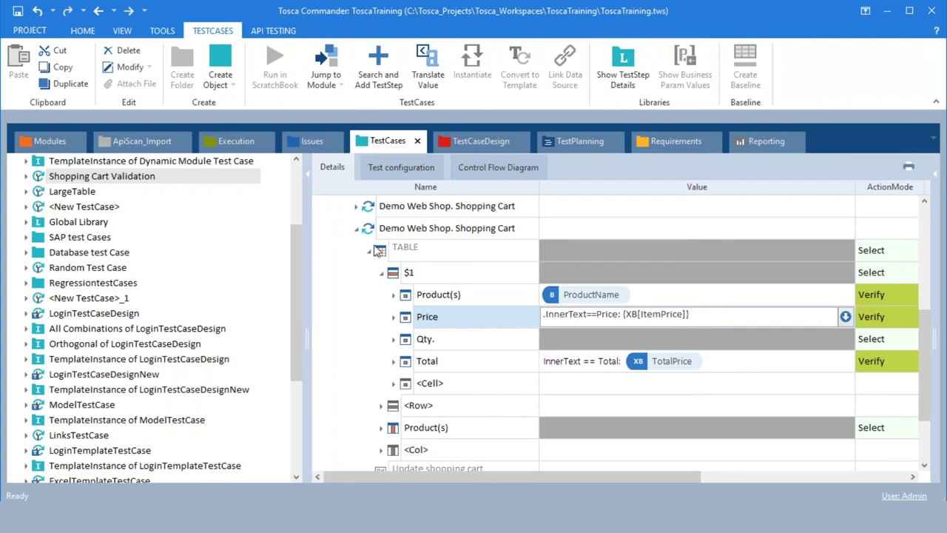
left_click(359, 231)
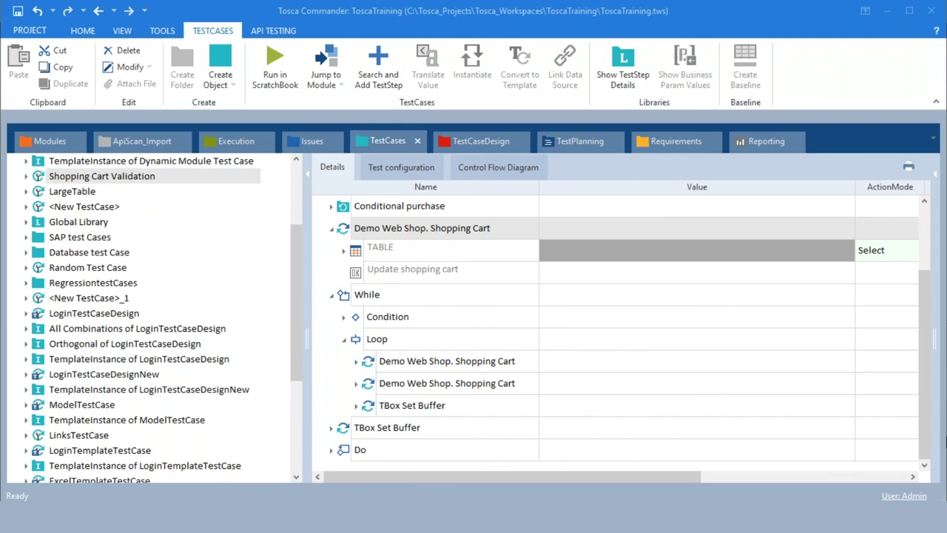
Step: View the contents of RecoveryTestCase_1, CustomModuleTestCase with its Demo Web Shop Login values, and JSON Test case
left_click(628, 491)
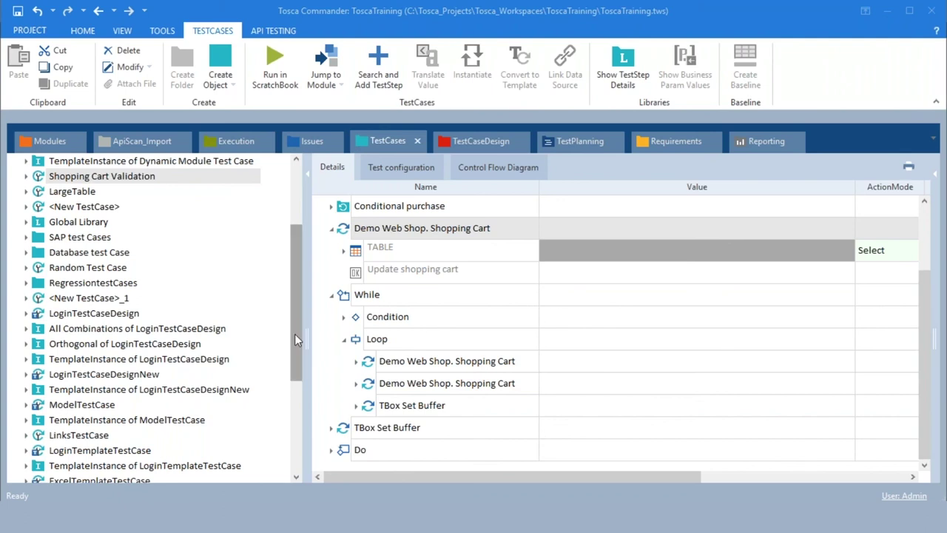
left_click_drag(294, 333, 300, 442)
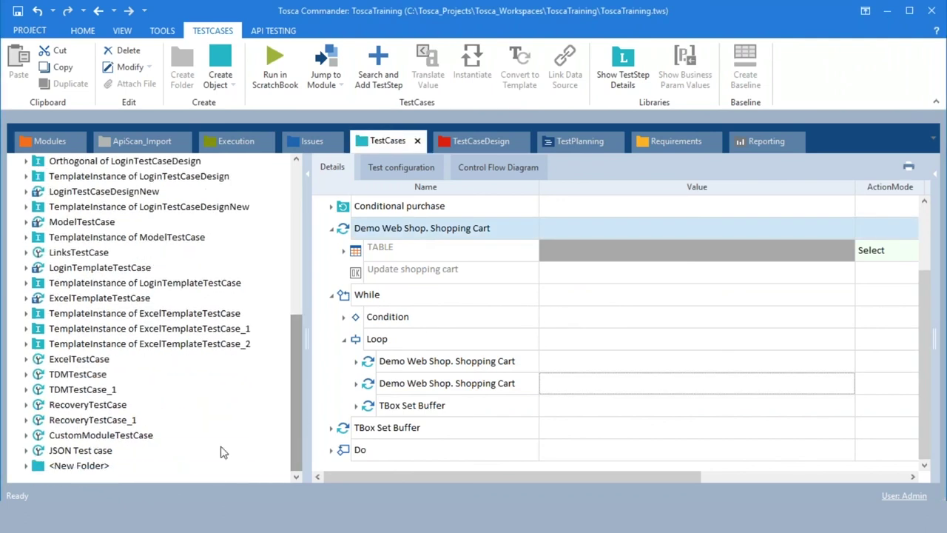
left_click(79, 425)
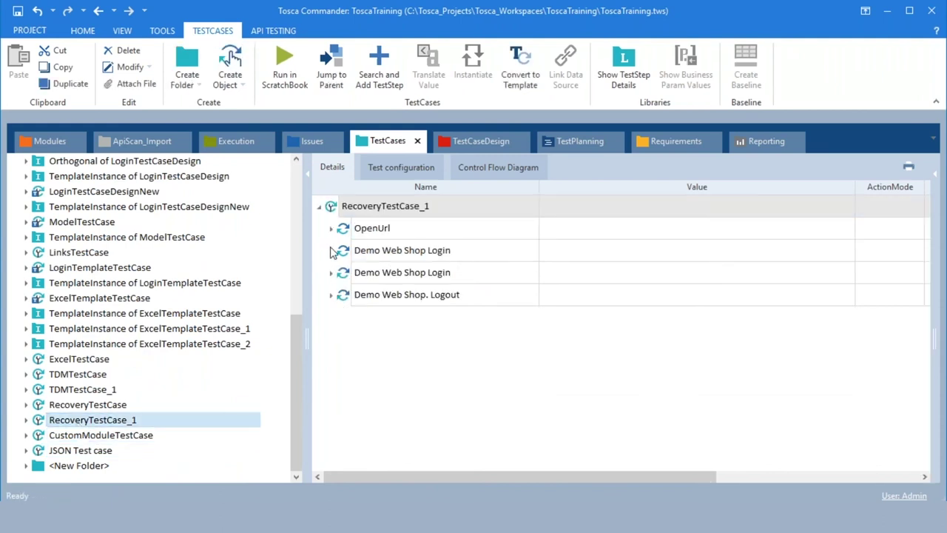
left_click(109, 439)
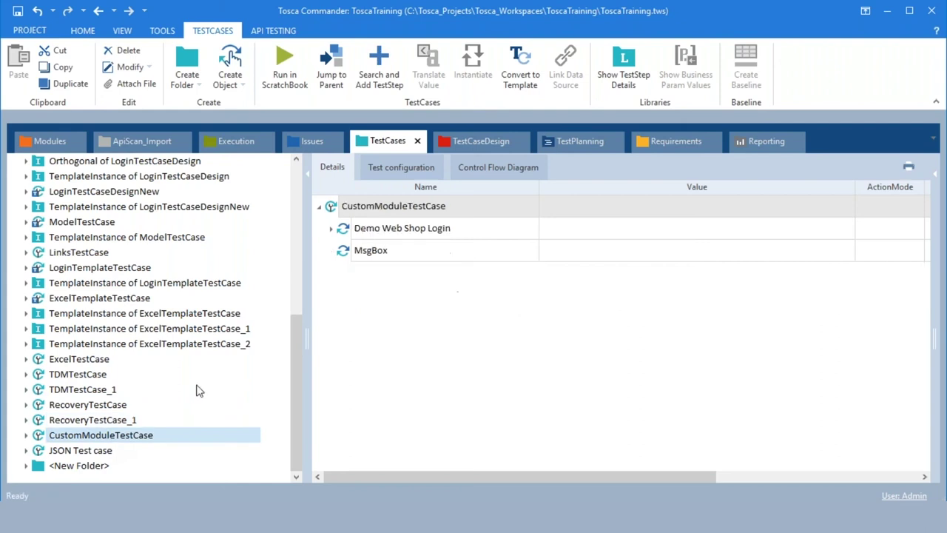
left_click(333, 229)
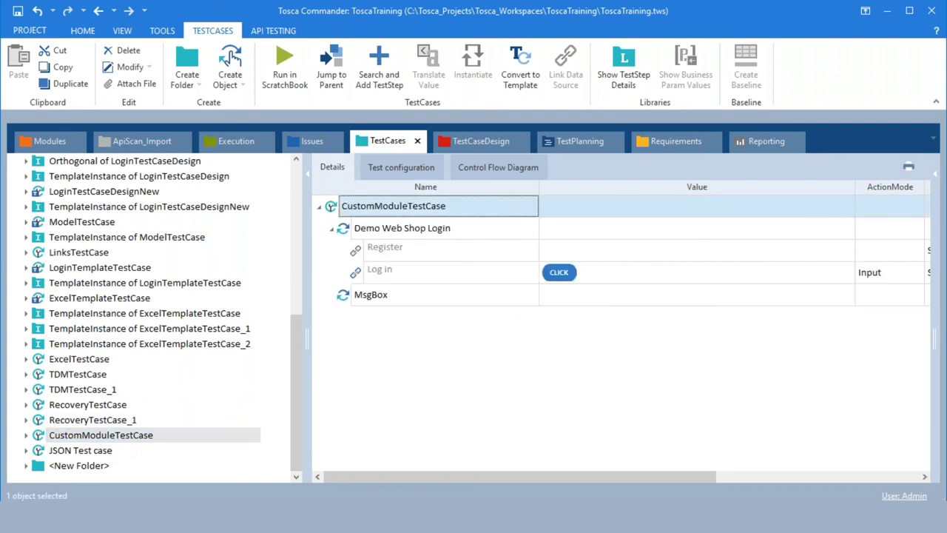
left_click(121, 421)
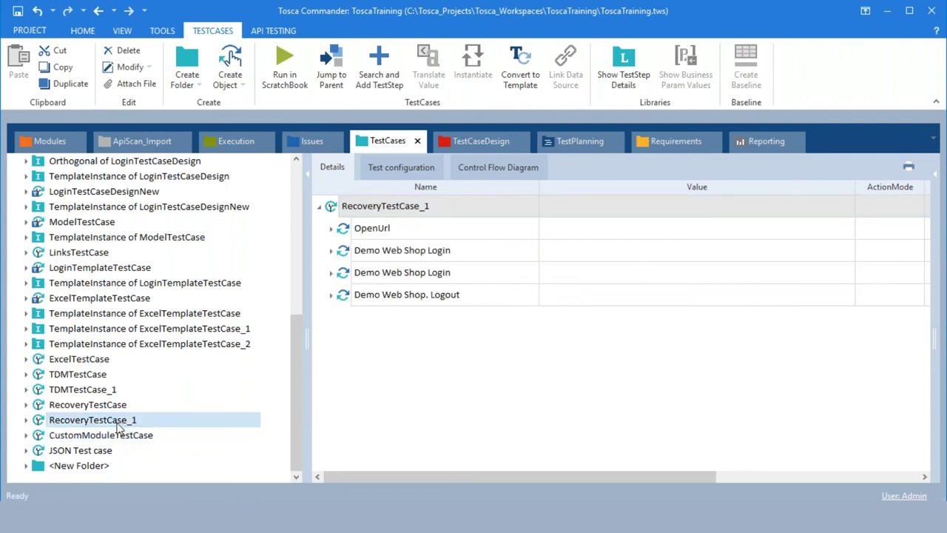
left_click(94, 451)
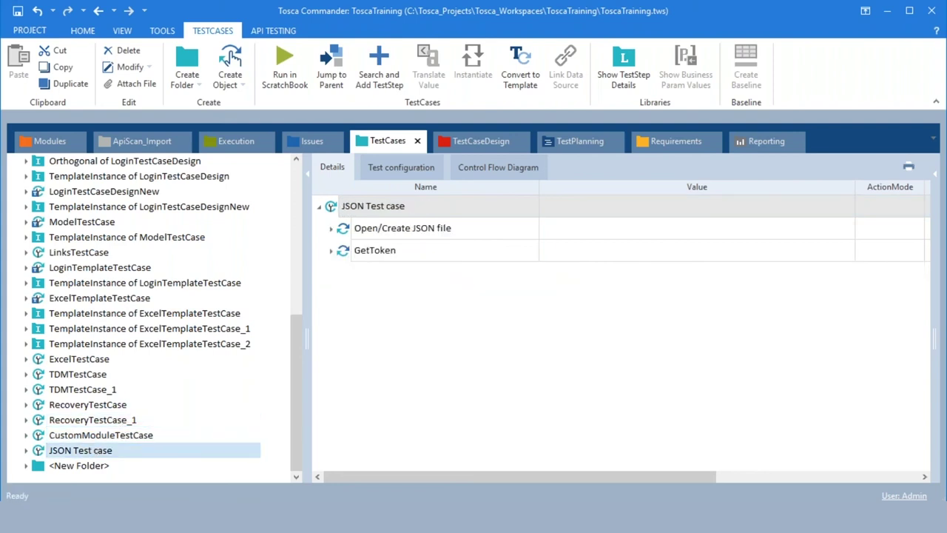
left_click(85, 422)
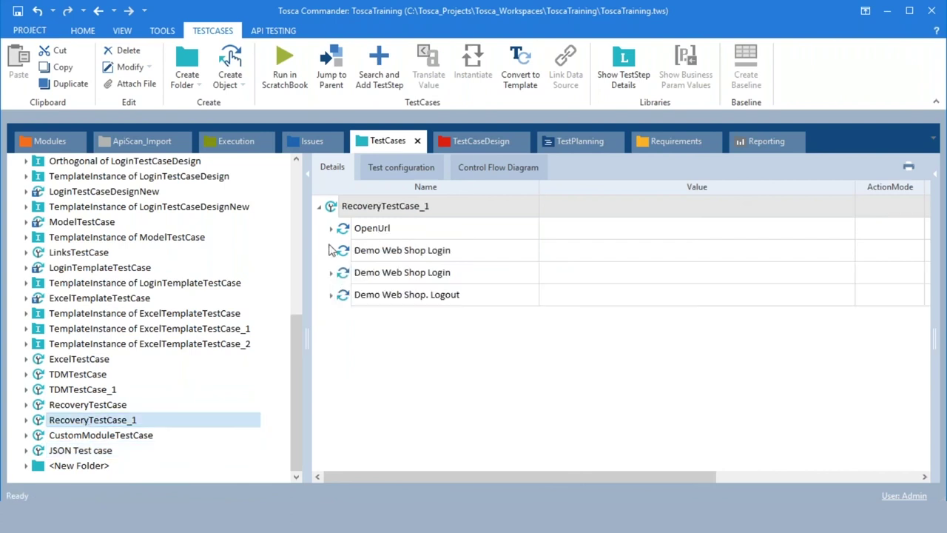
Step: Examine the TBox Set Buffer values of TestCase in <New Folder>, and collapse the step and test case
left_click(83, 469)
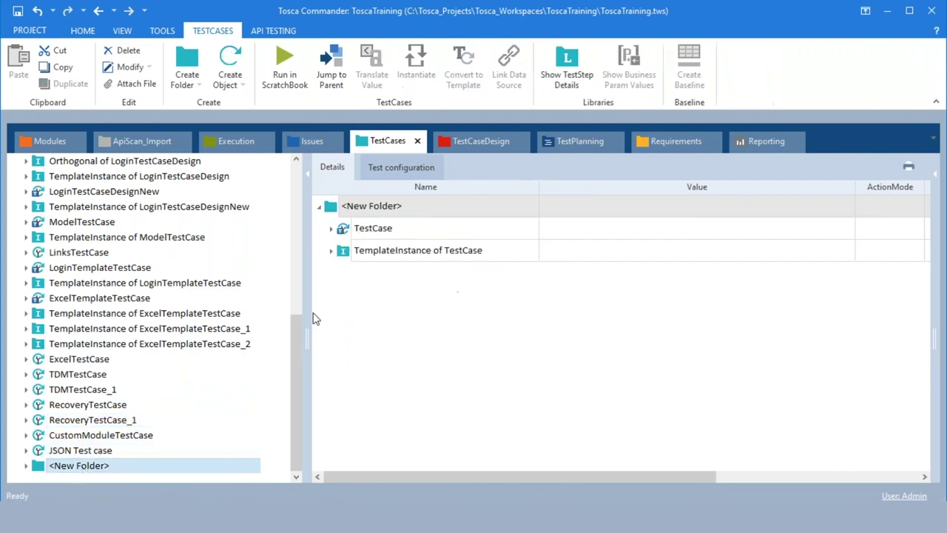
left_click(331, 228)
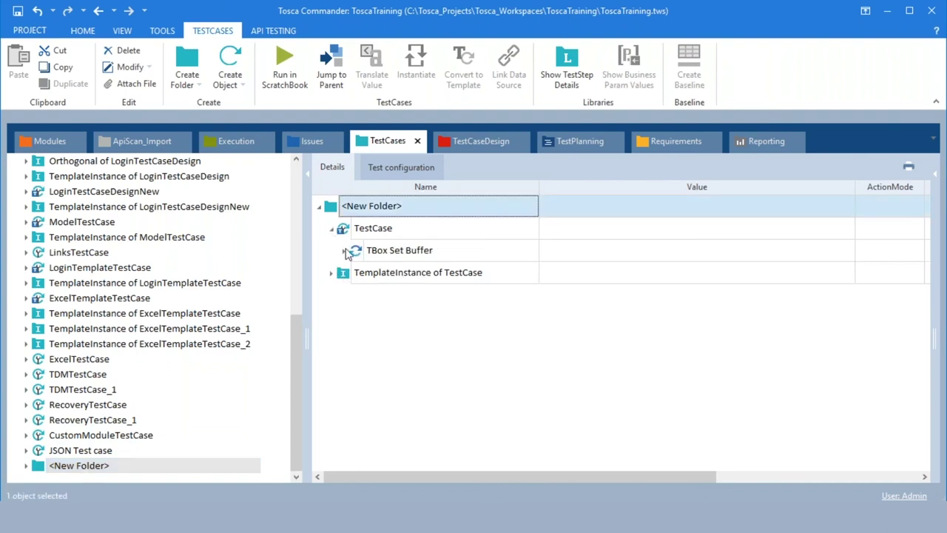
left_click(346, 251)
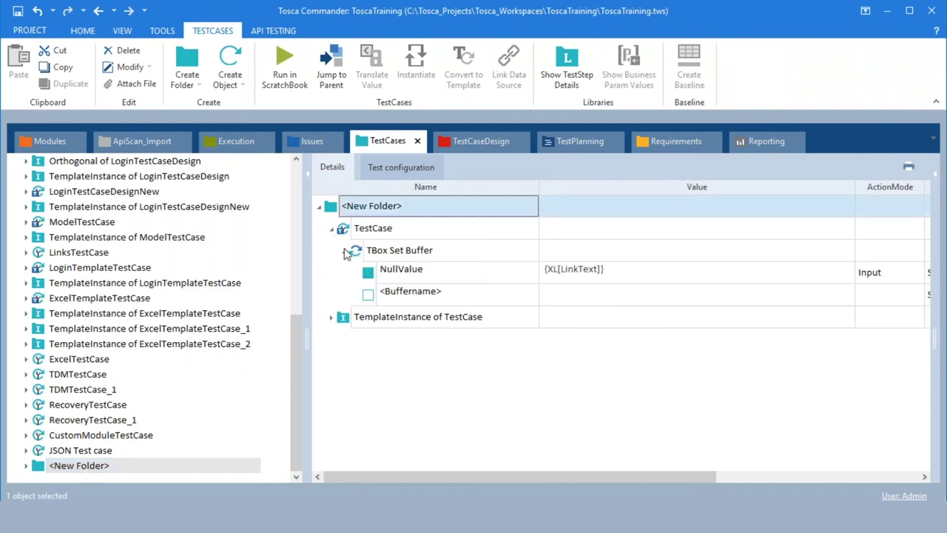
left_click(345, 251)
left_click(330, 229)
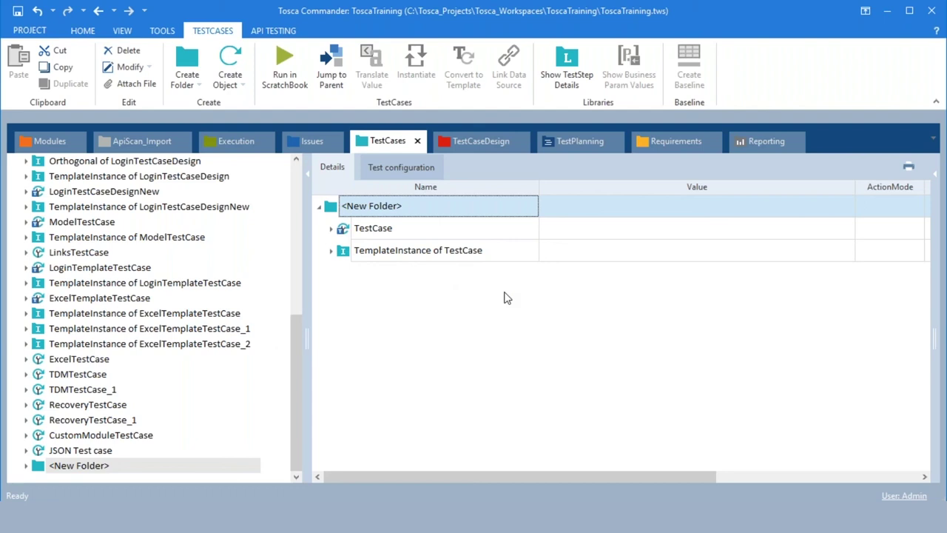
Step: View the steps of RecoveryTestCase and switch to the GoToMeeting page in the browser
left_click(92, 403)
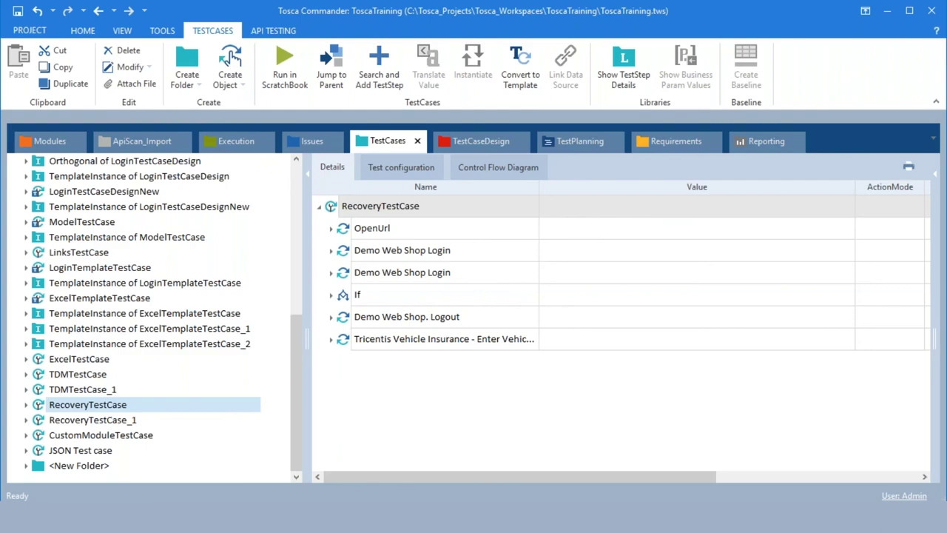
key("alt+Tab")
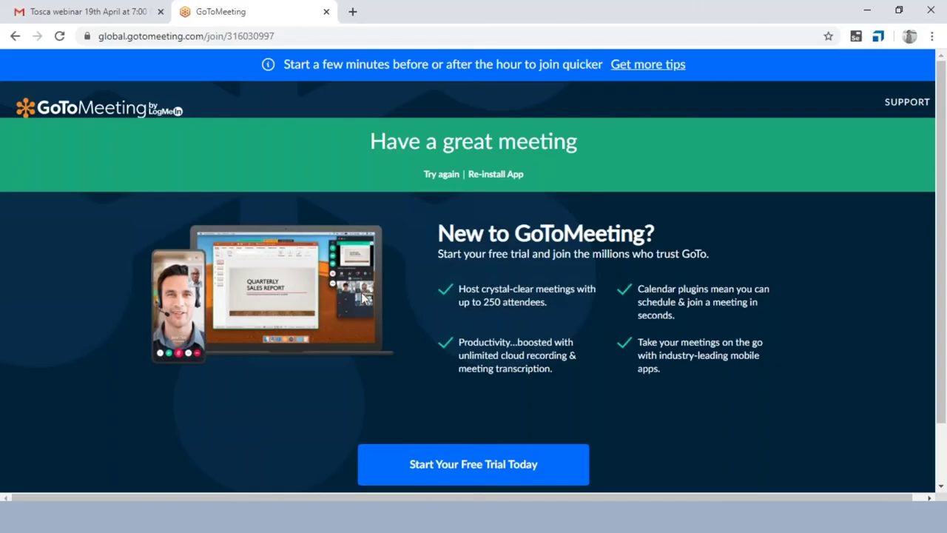
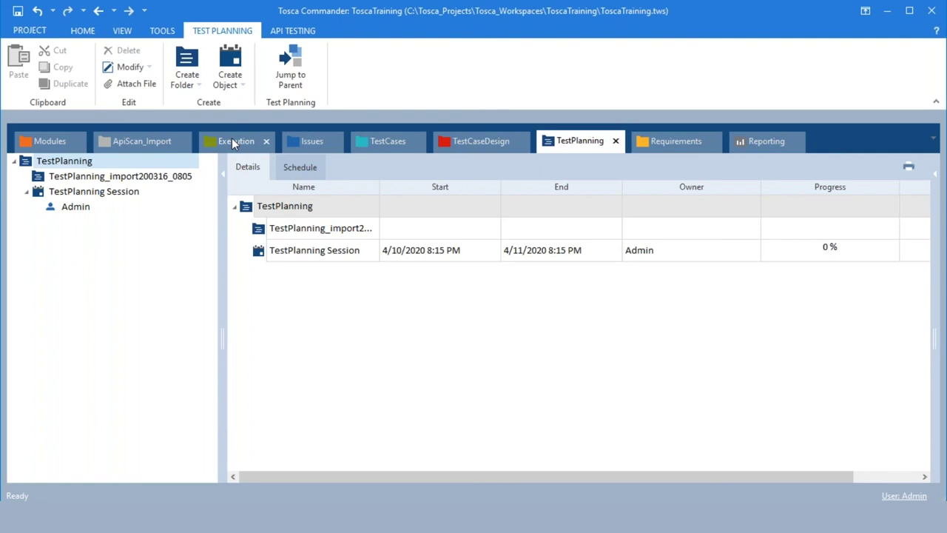
Step: Show the Execution section and widen its tree until the full execution list names are readable
left_click(231, 140)
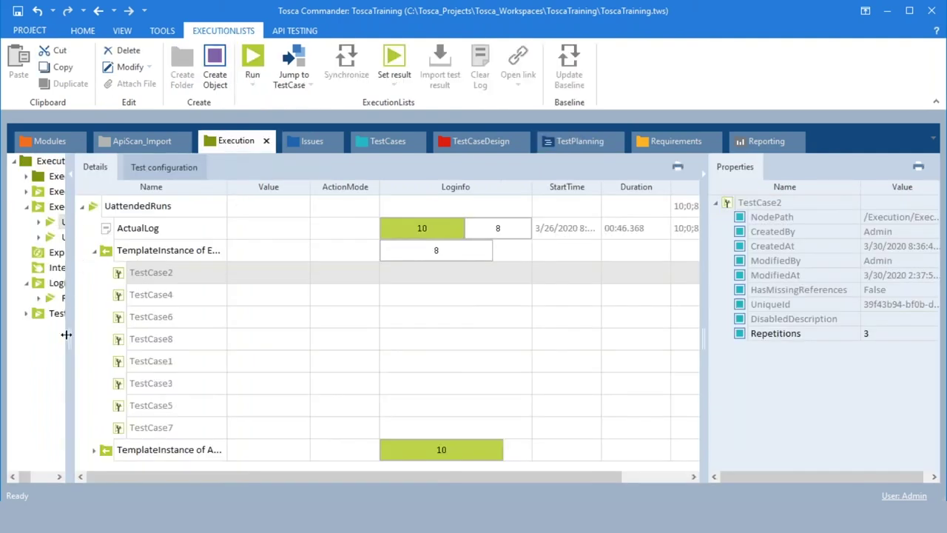
left_click_drag(67, 332, 122, 333)
left_click_drag(216, 320, 228, 323)
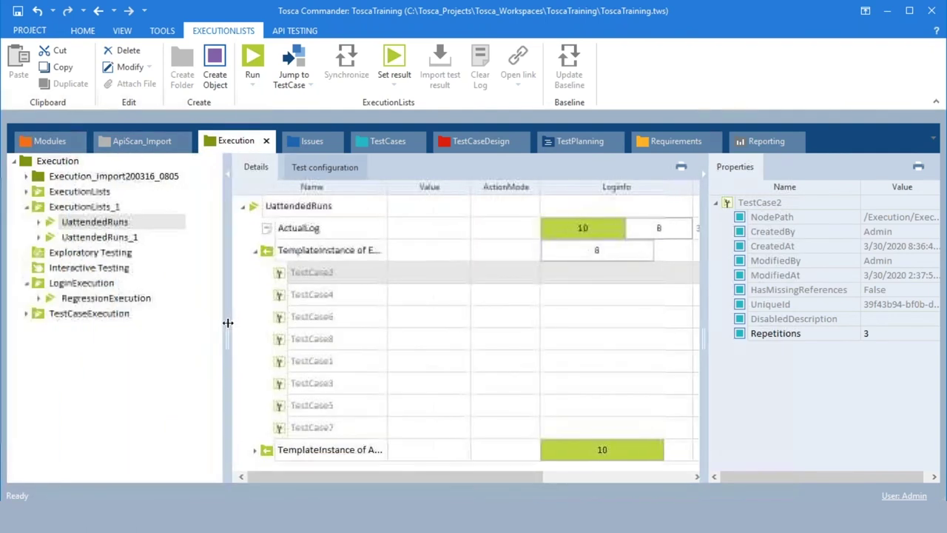
Step: Create a new folder under Execution and add an Exploratory Testing folder inside it, keeping the default names
left_click(29, 162)
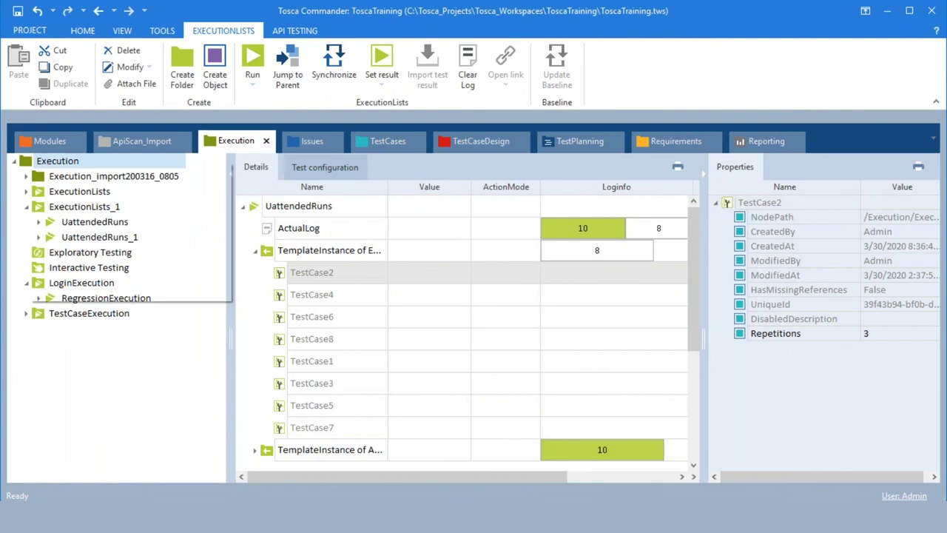
right_click(29, 163)
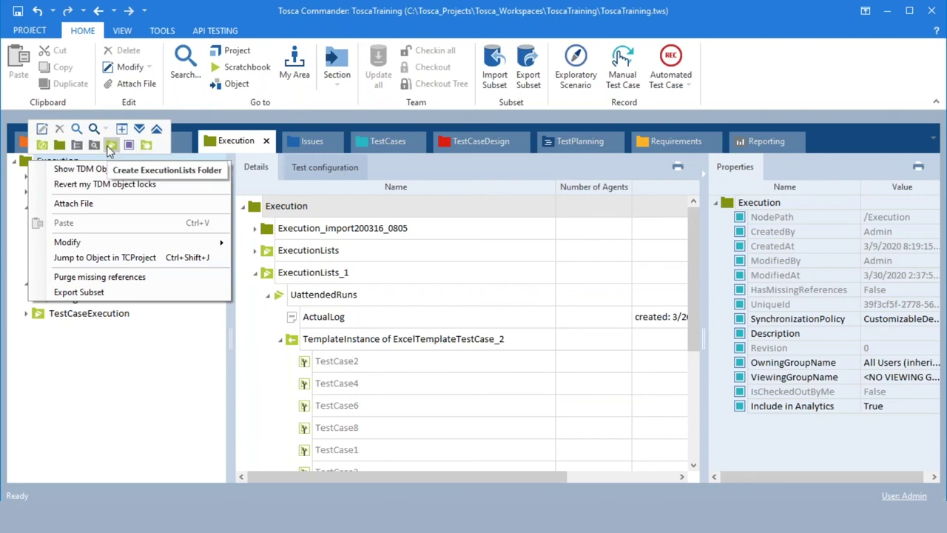
left_click(59, 145)
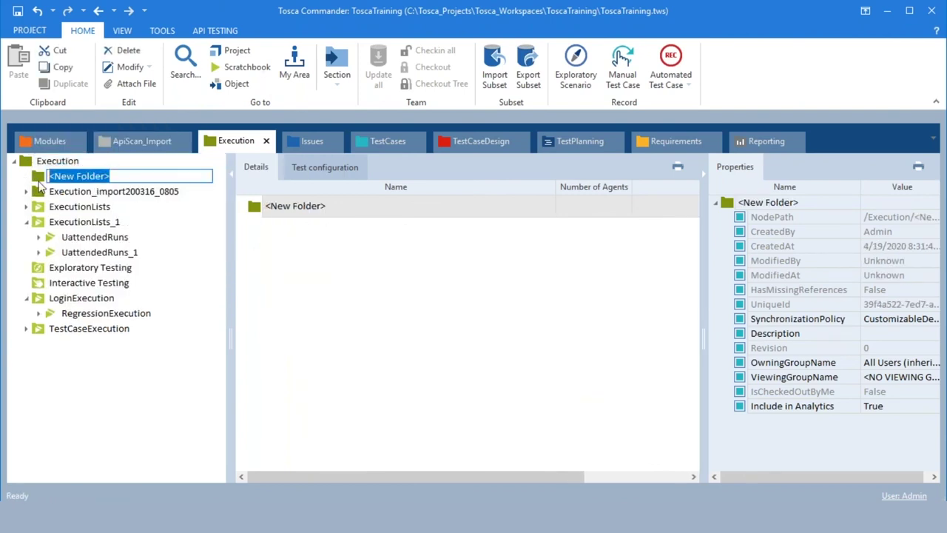
right_click(54, 179)
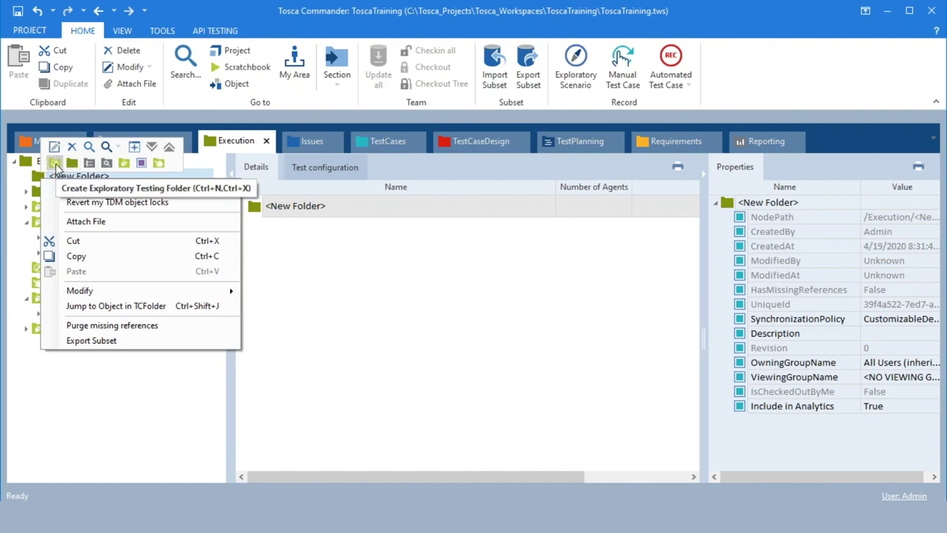
left_click(56, 163)
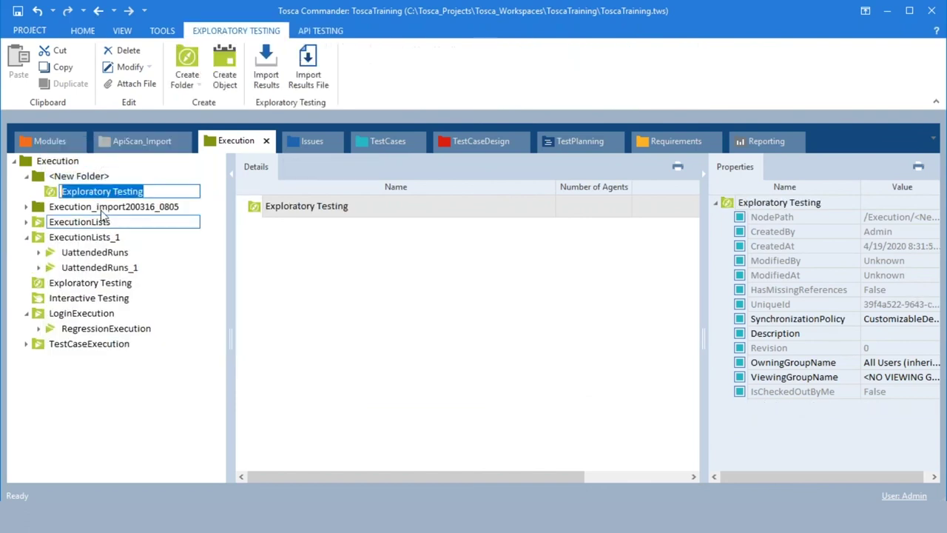
key("Return")
Step: Create an exploratory session with its default name in the new Exploratory Testing folder
right_click(83, 191)
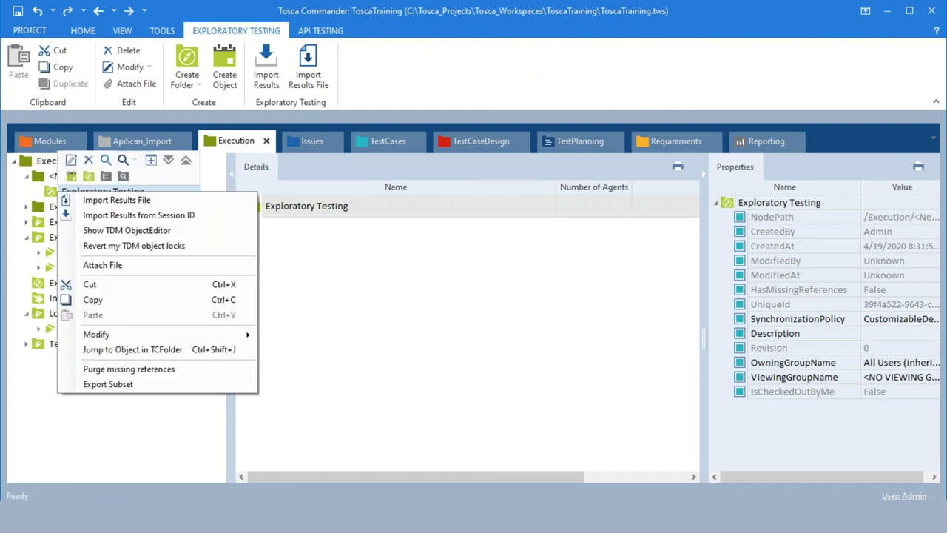
left_click(71, 176)
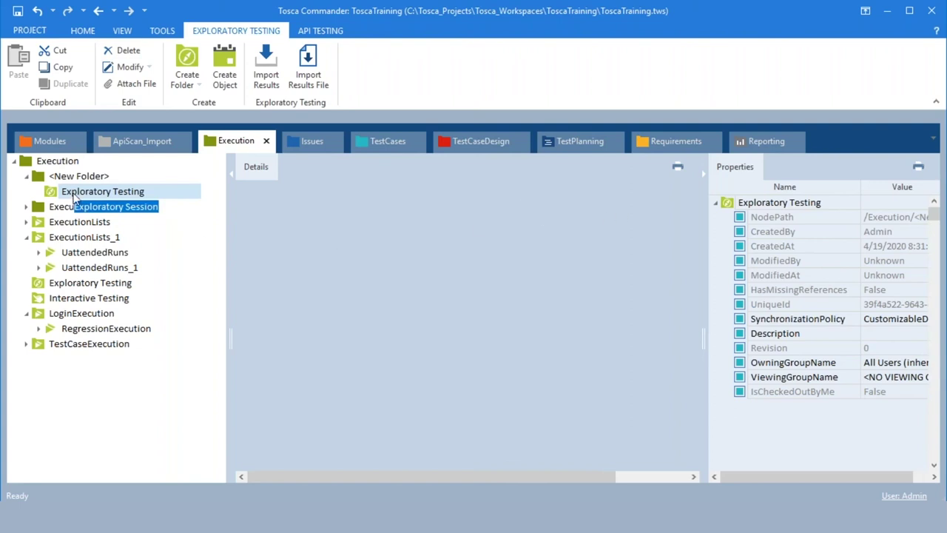
key("Return")
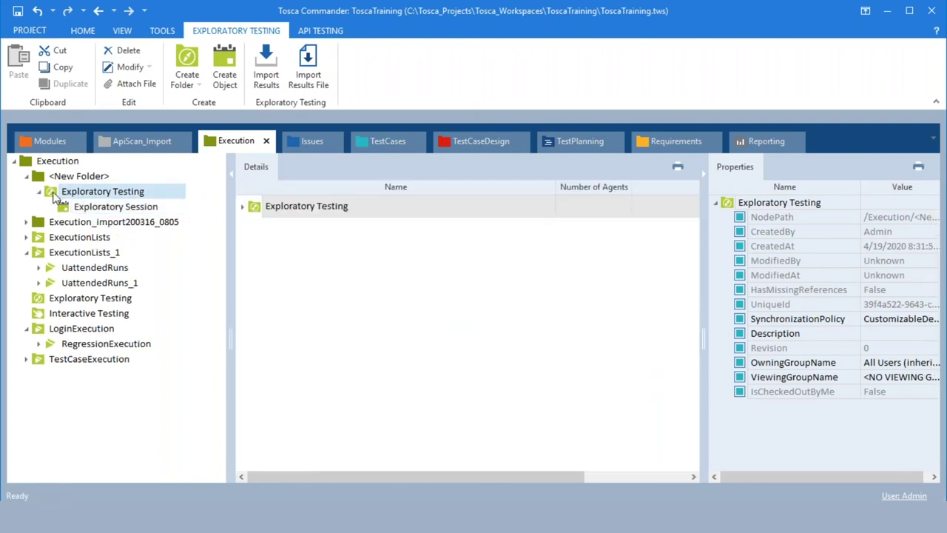
Step: Add an exploratory tester to the Exploratory Session and show the Admin tester's details
left_click(65, 209)
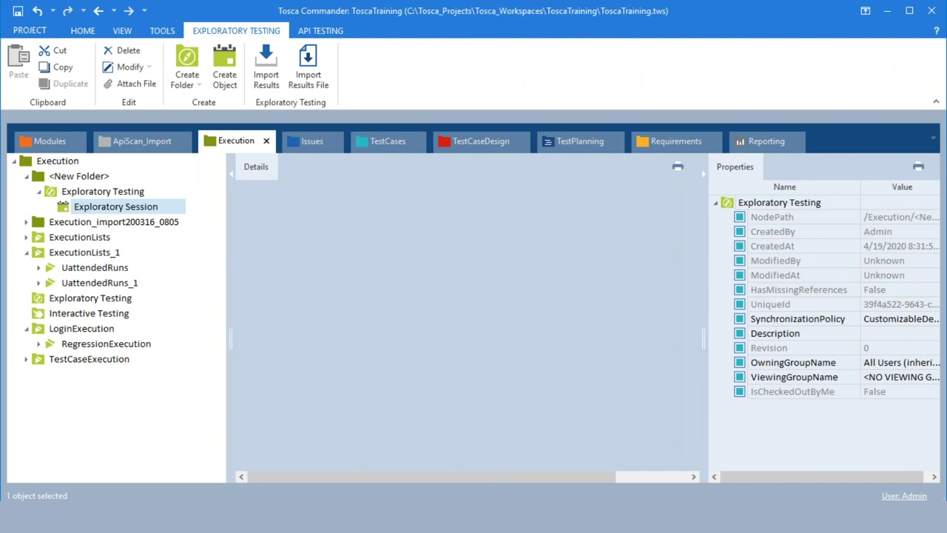
right_click(68, 211)
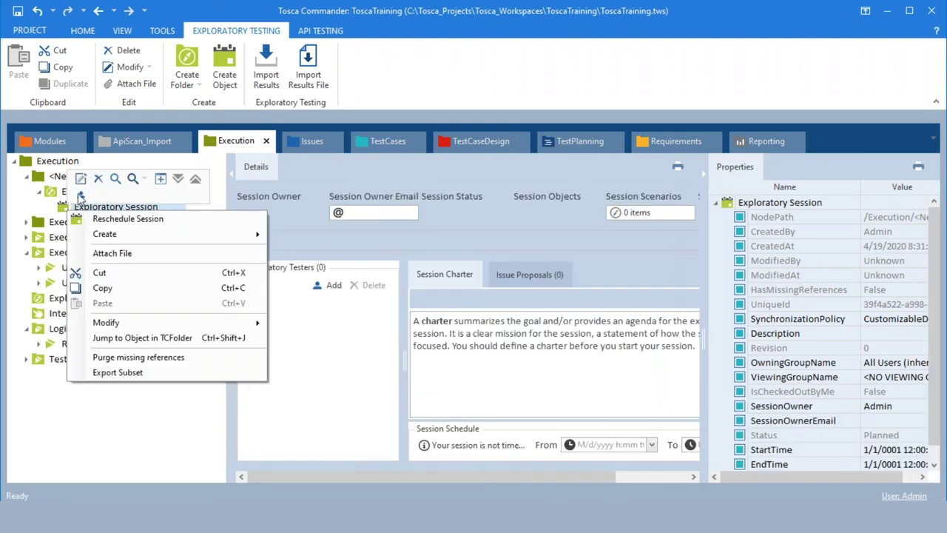
key("Escape")
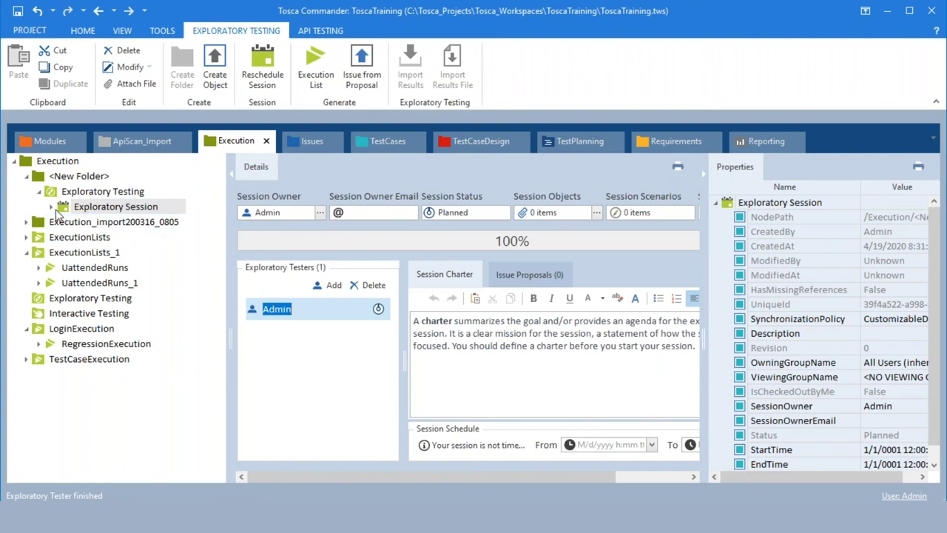
left_click(51, 207)
left_click(81, 222)
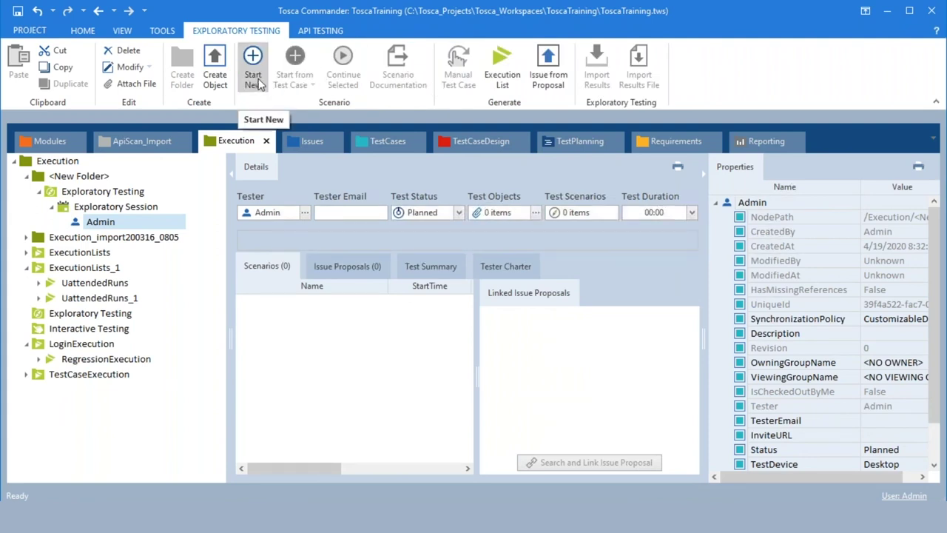
Step: Try to start a new exploratory scenario for the Admin tester, and return to the Exploratory Session details
left_click(258, 84)
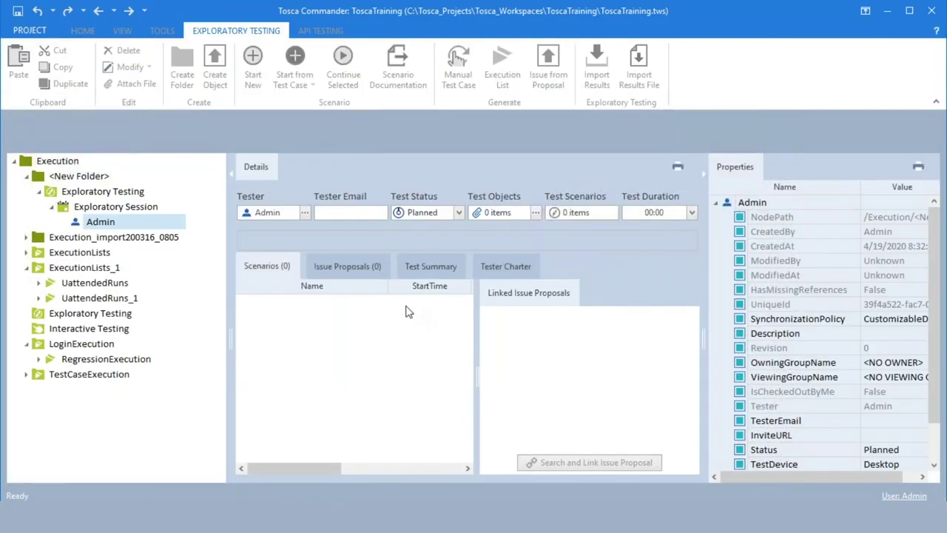
left_click(178, 222)
key("Escape")
left_click(116, 208)
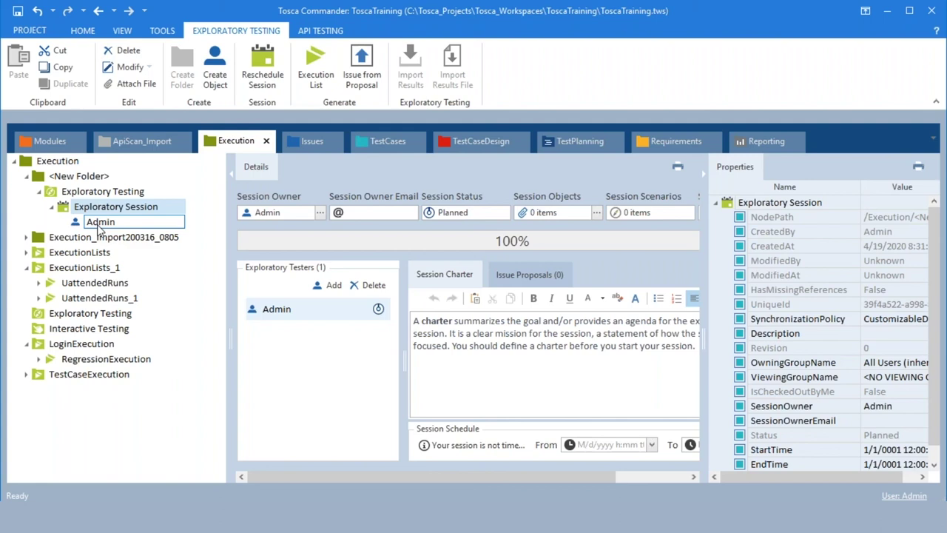
key("Return")
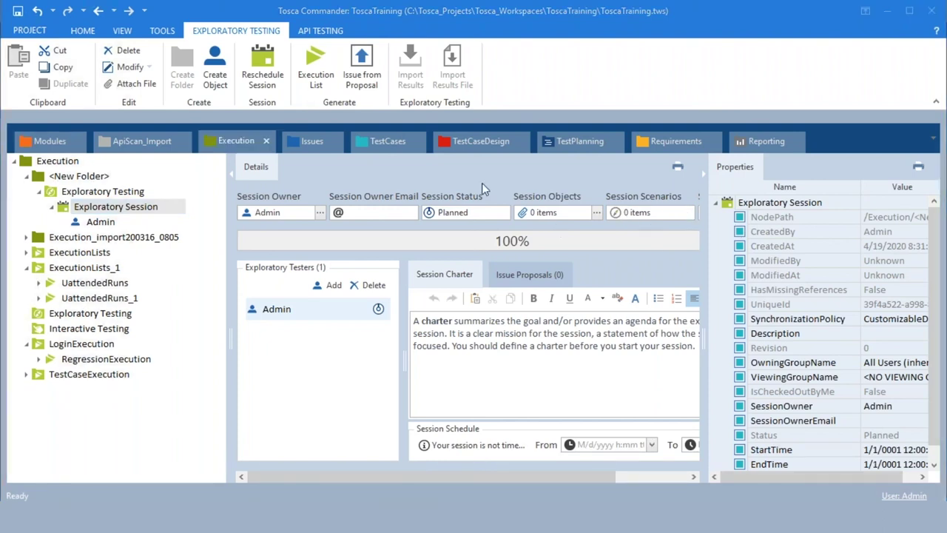
Step: Open the Reporting section and expand Reporting_import200316_0805 to the TestCase entry of the TestCase overview report
left_click(90, 35)
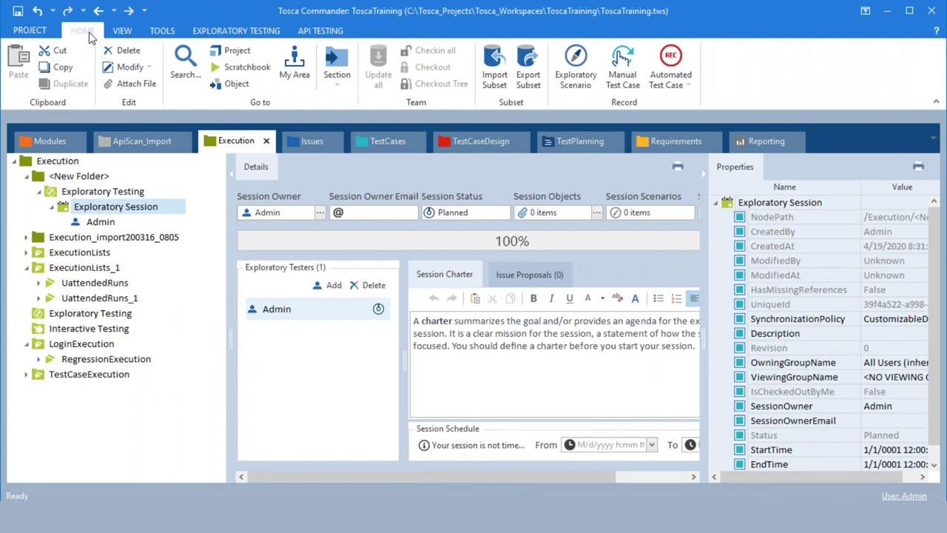
left_click(331, 87)
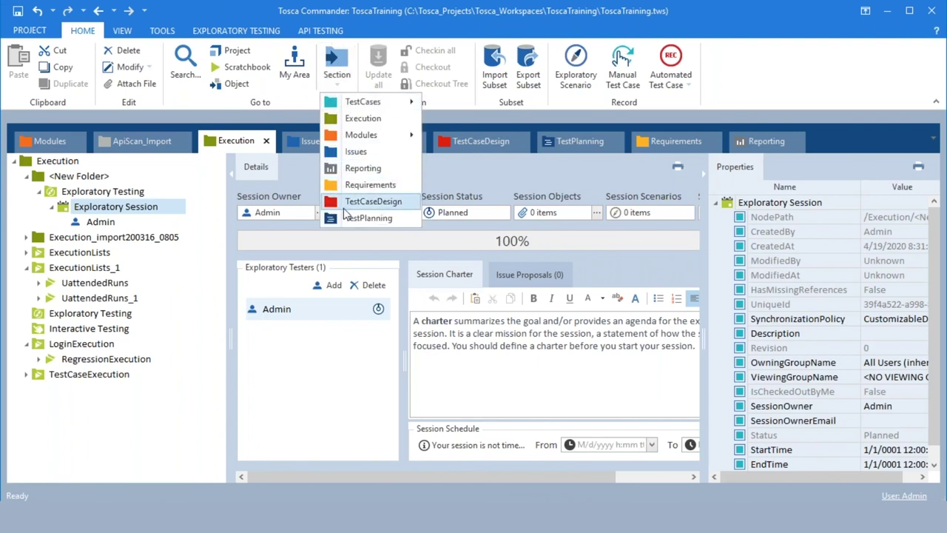
left_click(348, 174)
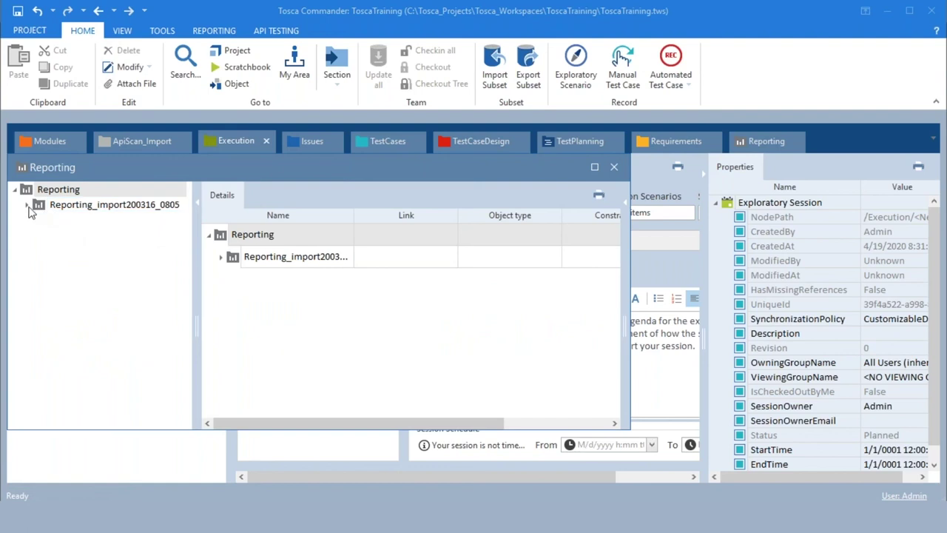
left_click(28, 206)
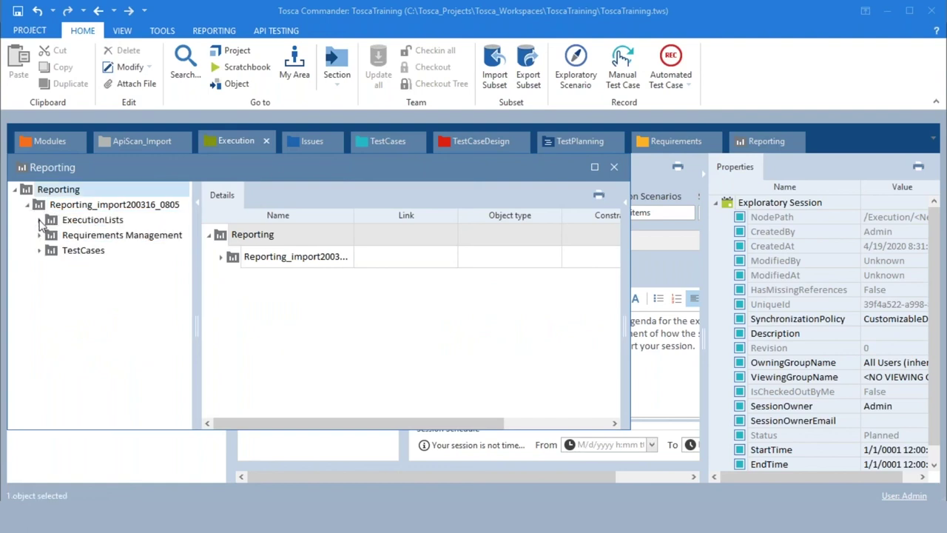
left_click(40, 251)
left_click(52, 265)
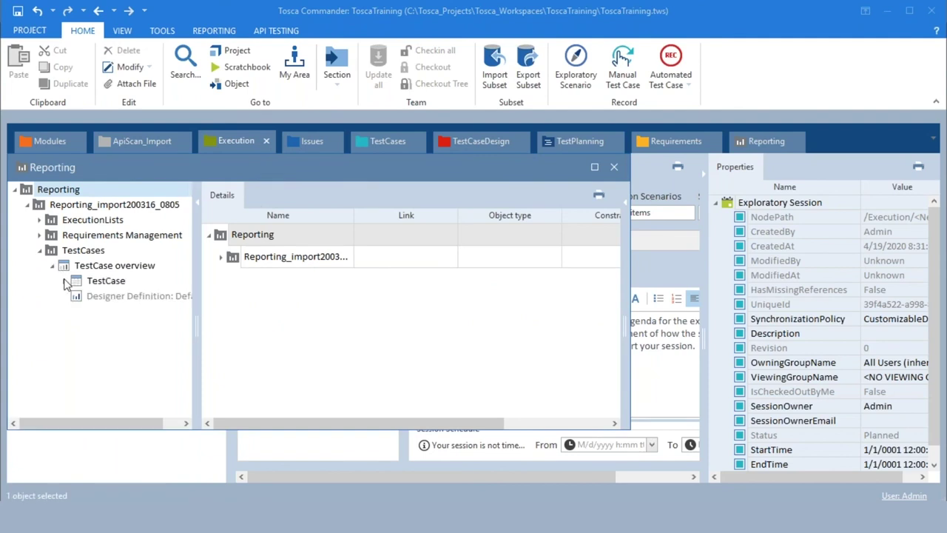
left_click(66, 282)
Step: Open the TestCase overview report in the report designer
left_click(65, 269)
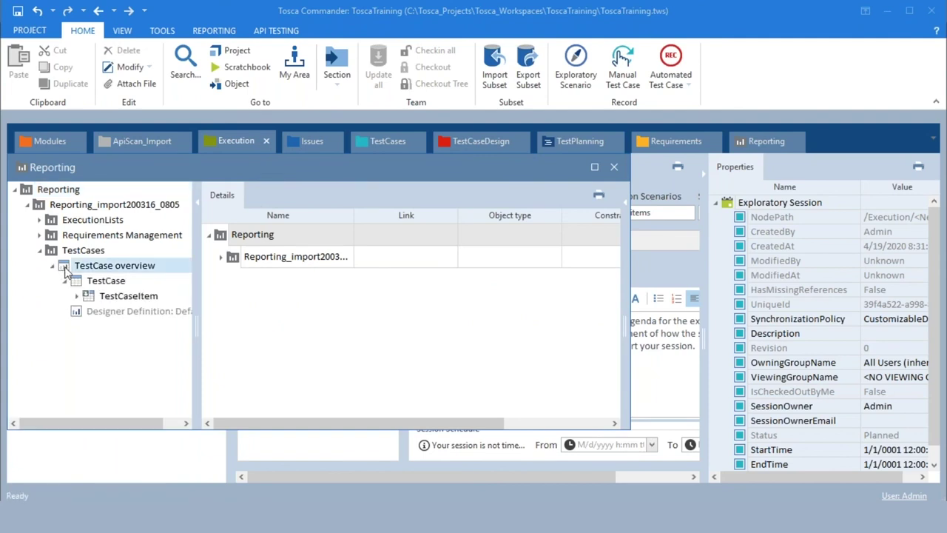
right_click(66, 267)
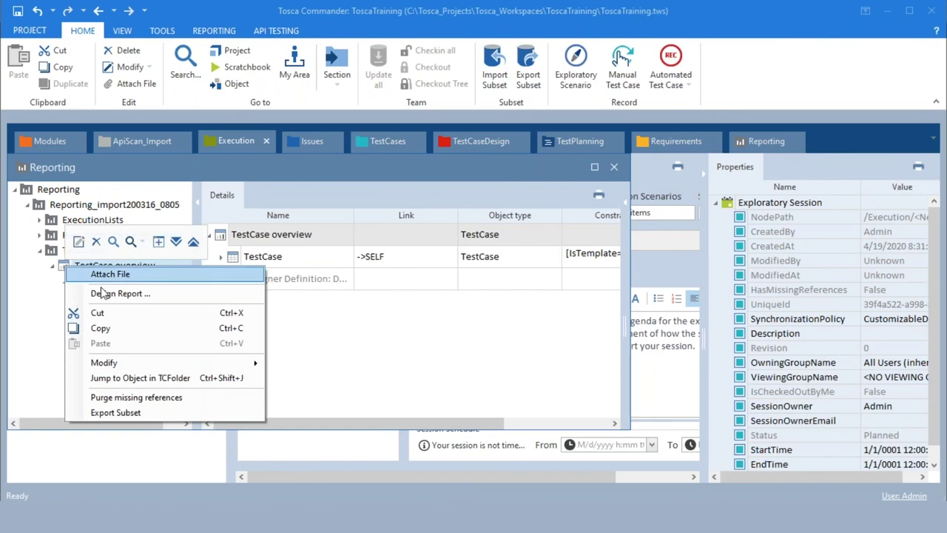
left_click(96, 292)
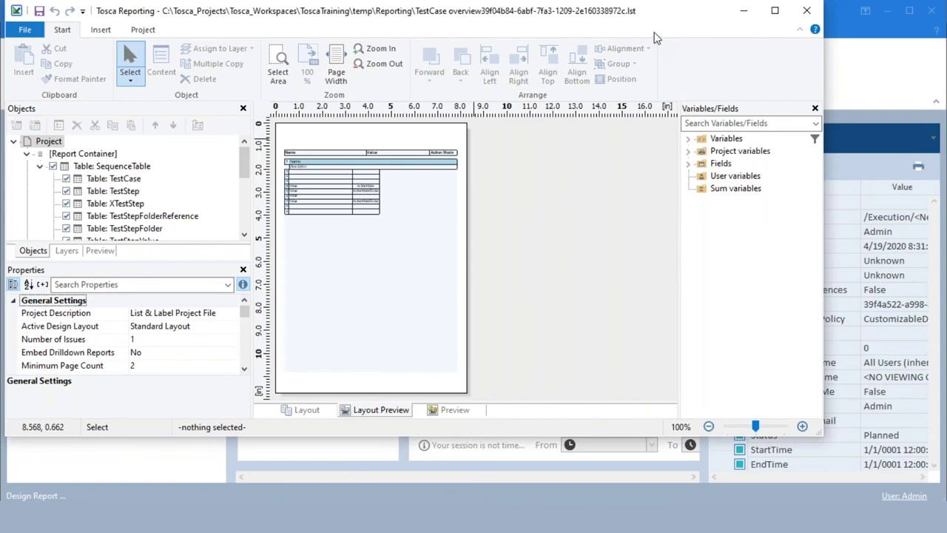
Step: Switch to the Gmail inbox in the browser, enter "to" in the mail search and clear it again
key("alt+Tab")
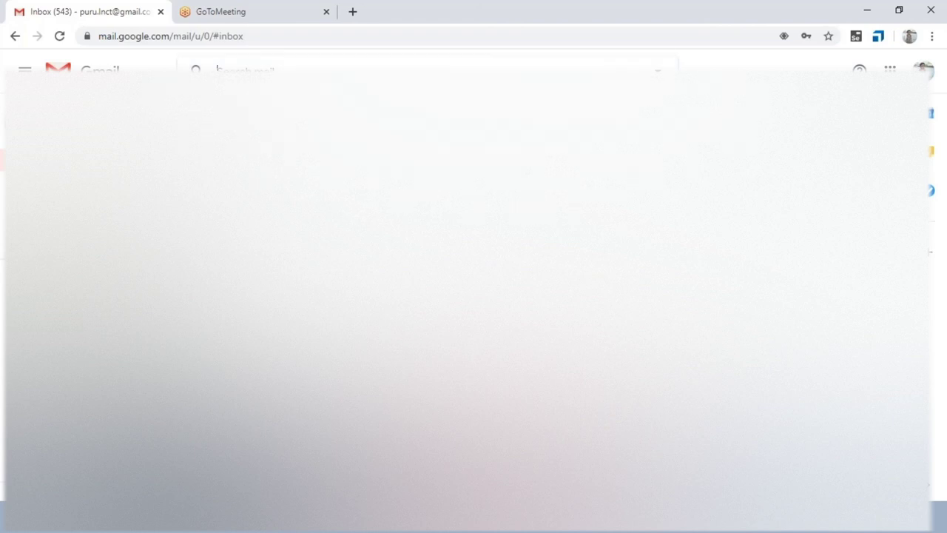
type("to")
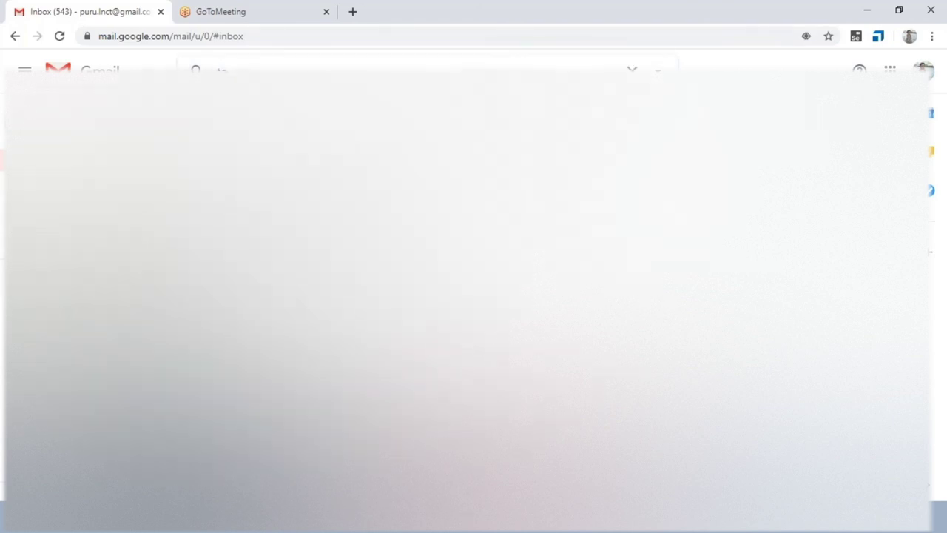
key("BackSpace")
key("BackSpace")
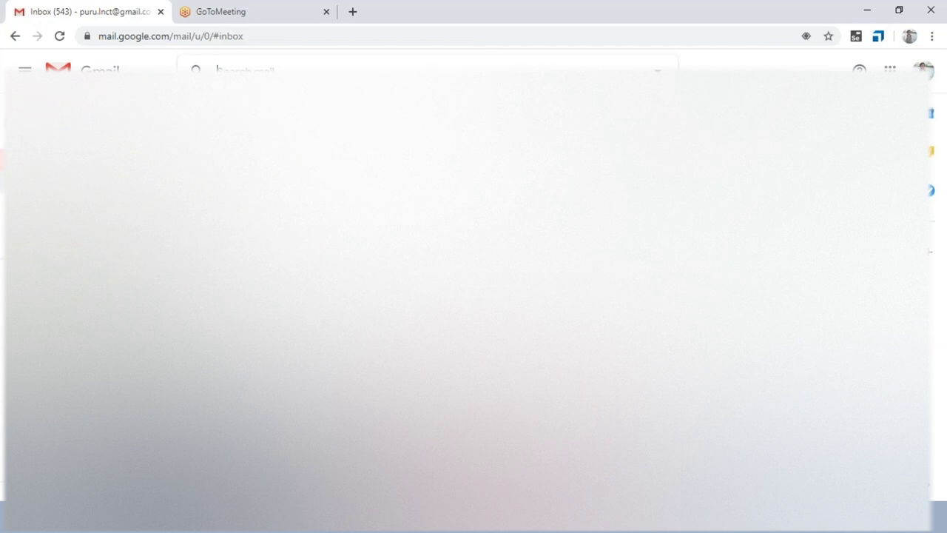